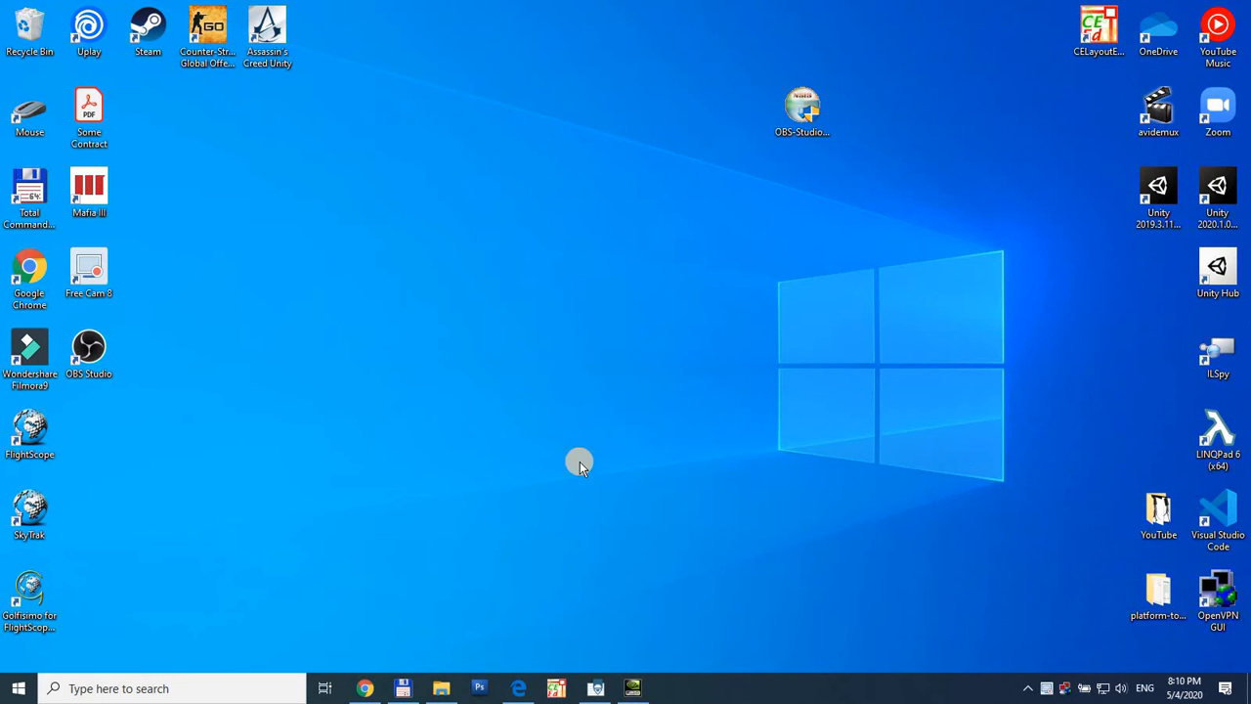
- In the Edge browser, download the Windows installer of OBS Studio from obsproject.com and minimize the browser
click(518, 686)
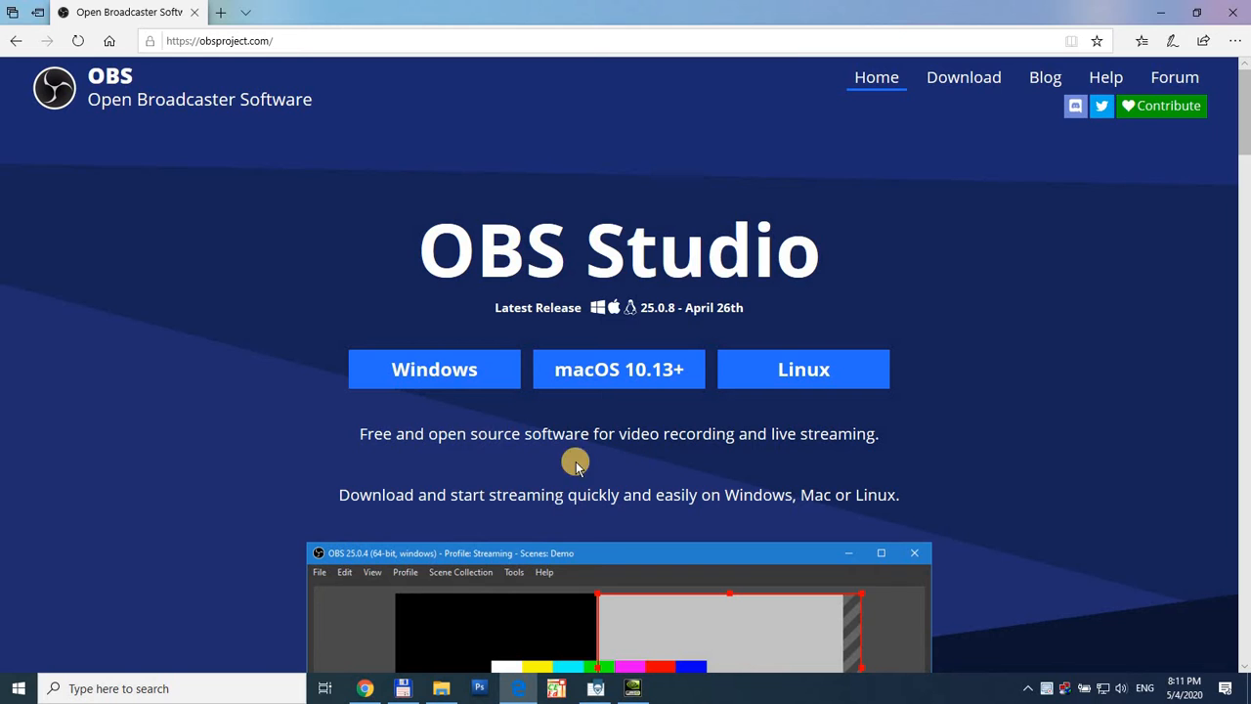
click(420, 370)
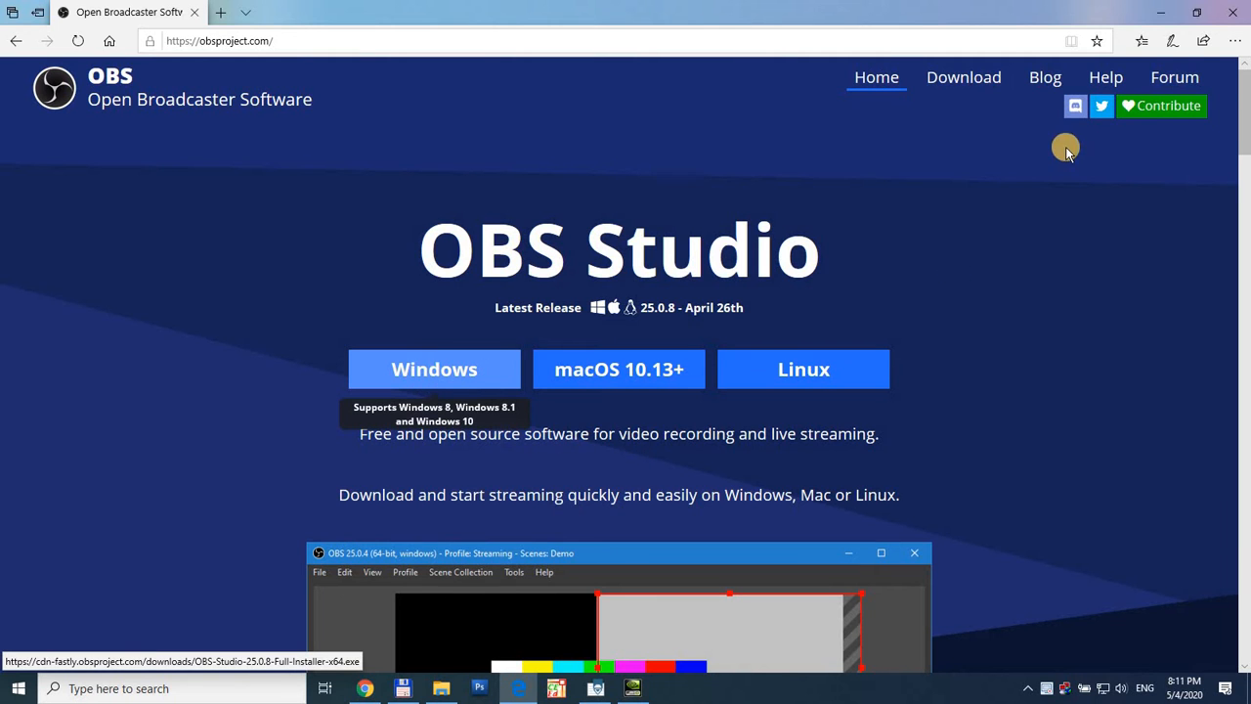
click(1163, 12)
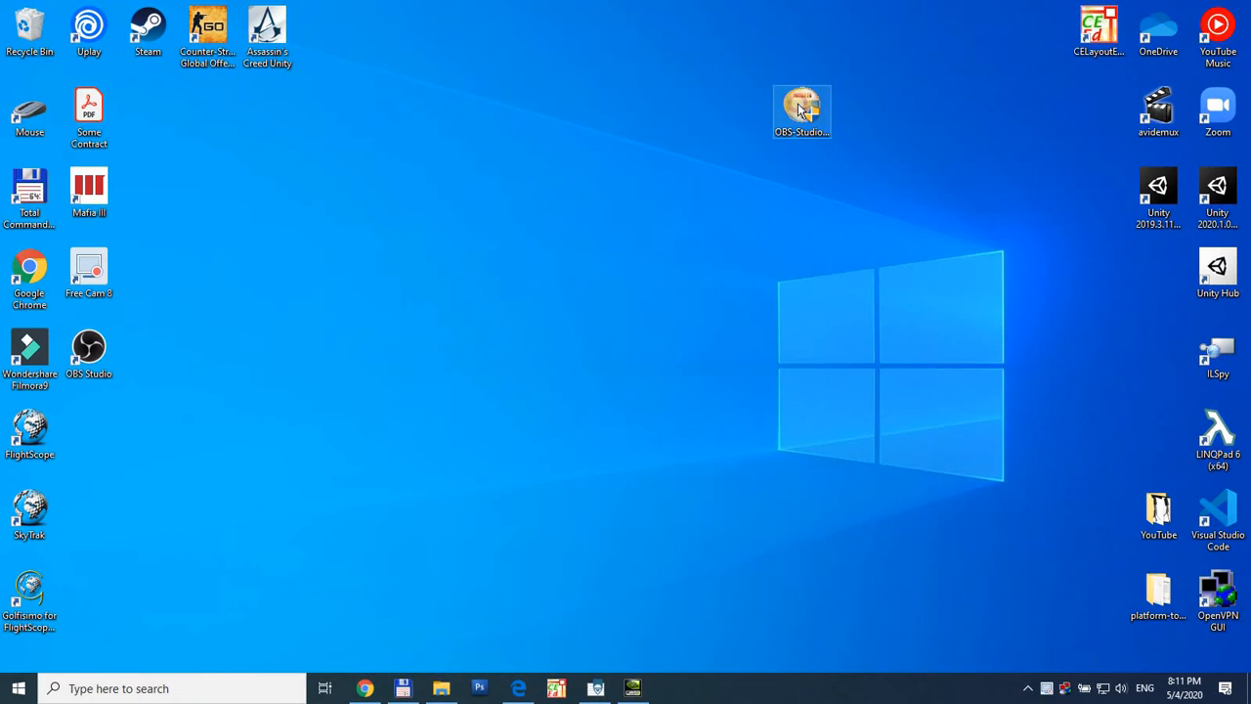
- Run the OBS Studio 25.0.8 installer with the destination folder C:\Program Files\obs-studio and launch OBS Studio on finishing
click(800, 108)
double_click(802, 114)
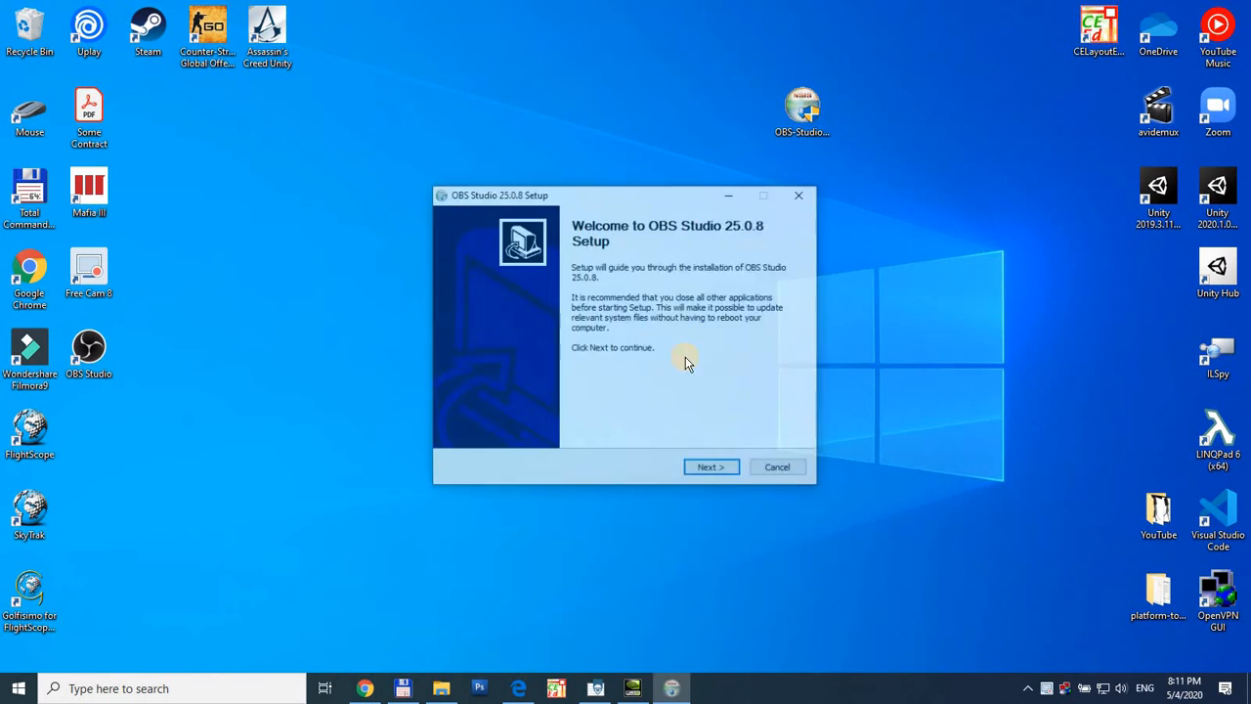
click(711, 472)
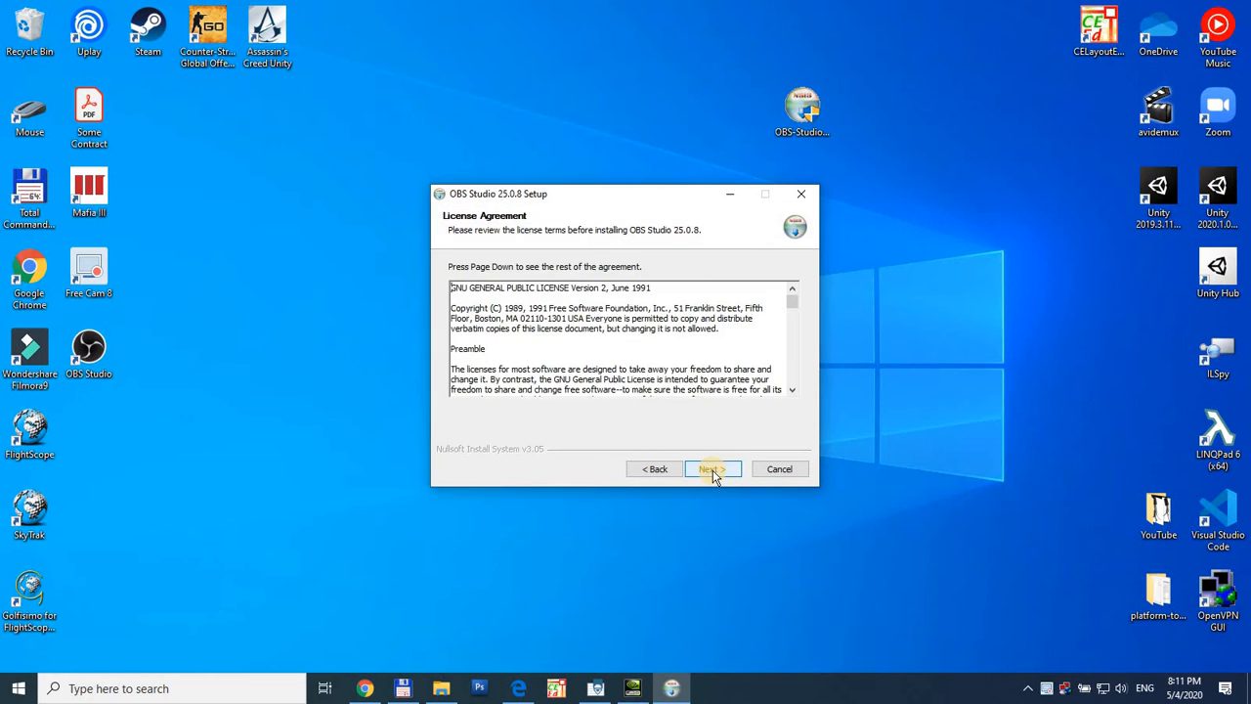
click(716, 472)
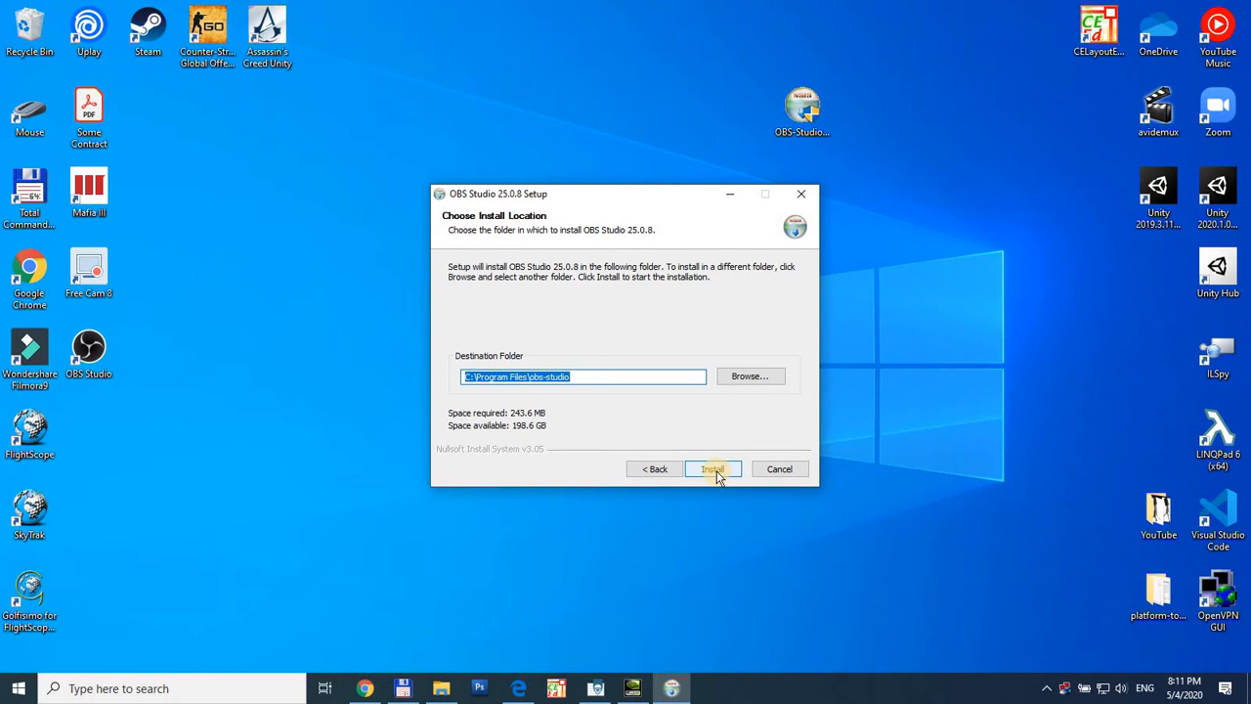
click(715, 471)
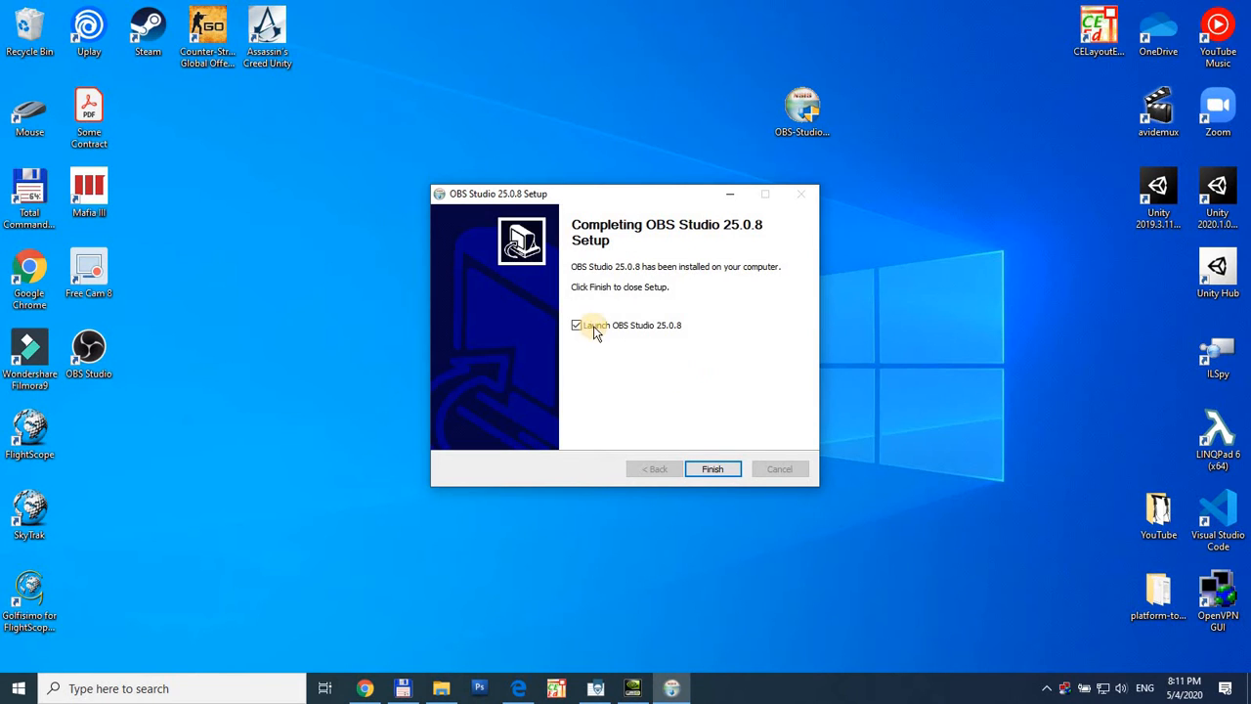
click(723, 471)
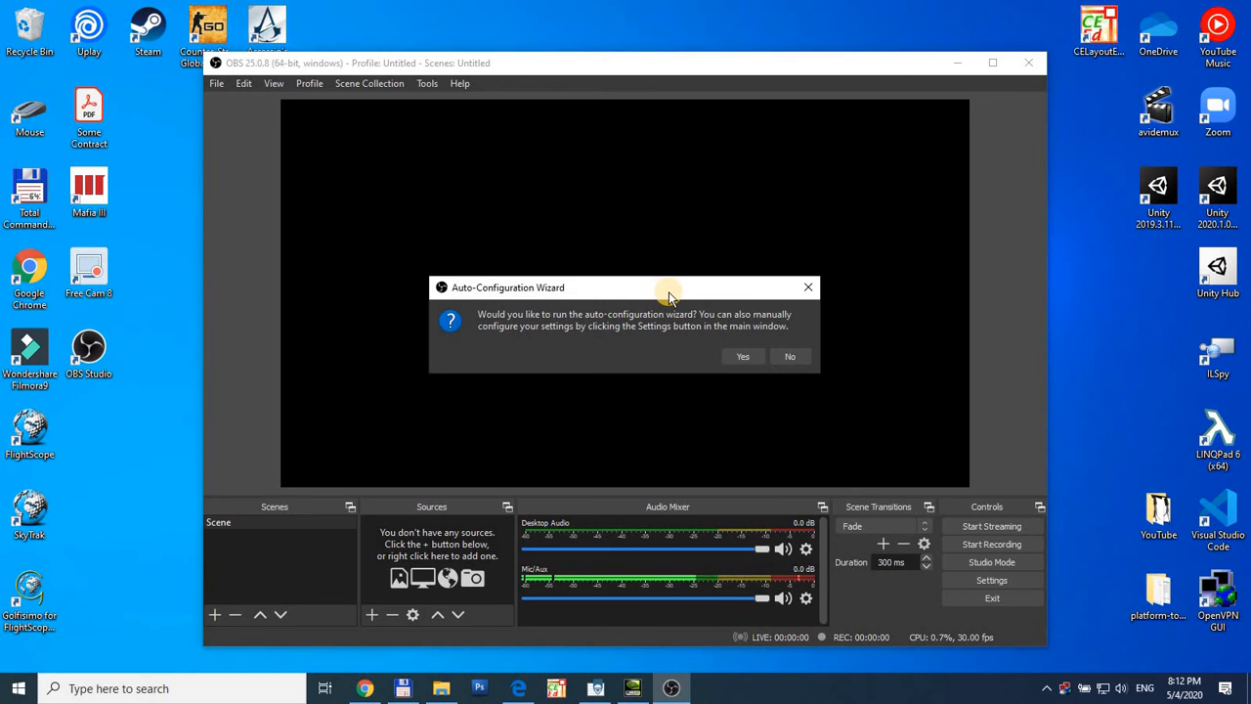
- Run the auto-configuration wizard optimized just for recording, with the current 1600x900 canvas and 60 FPS preferred, and apply the settings
click(742, 357)
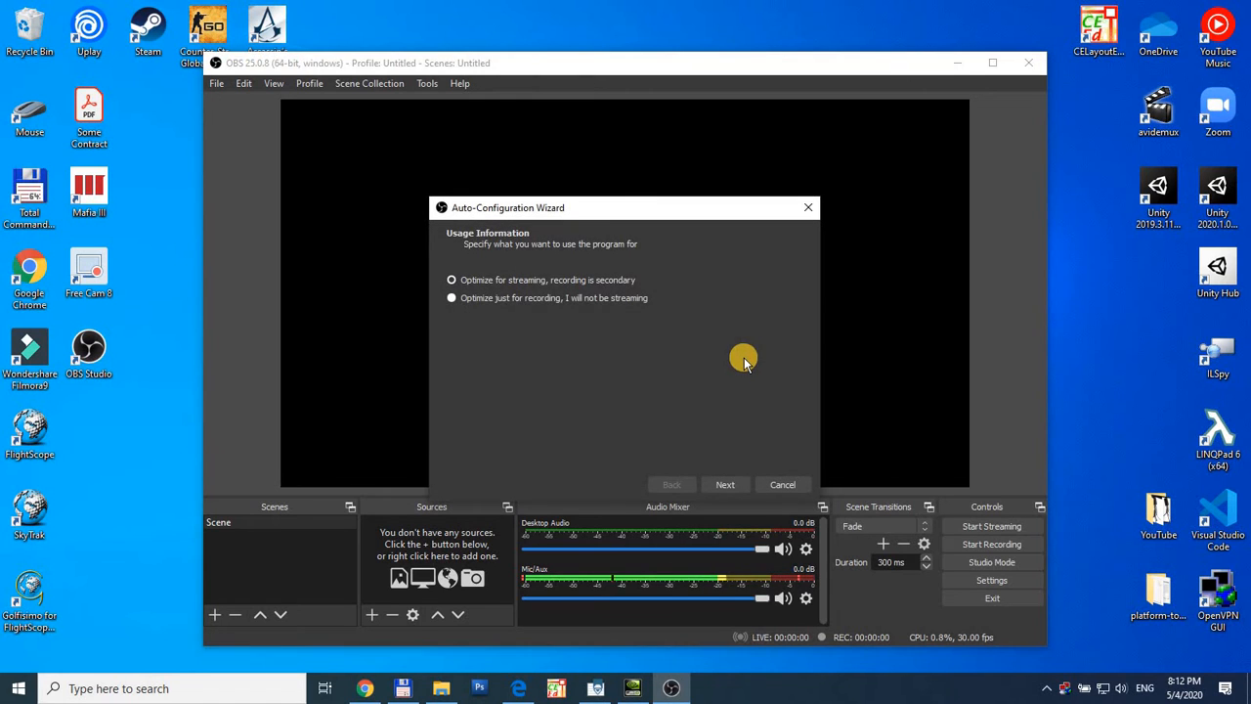
click(547, 283)
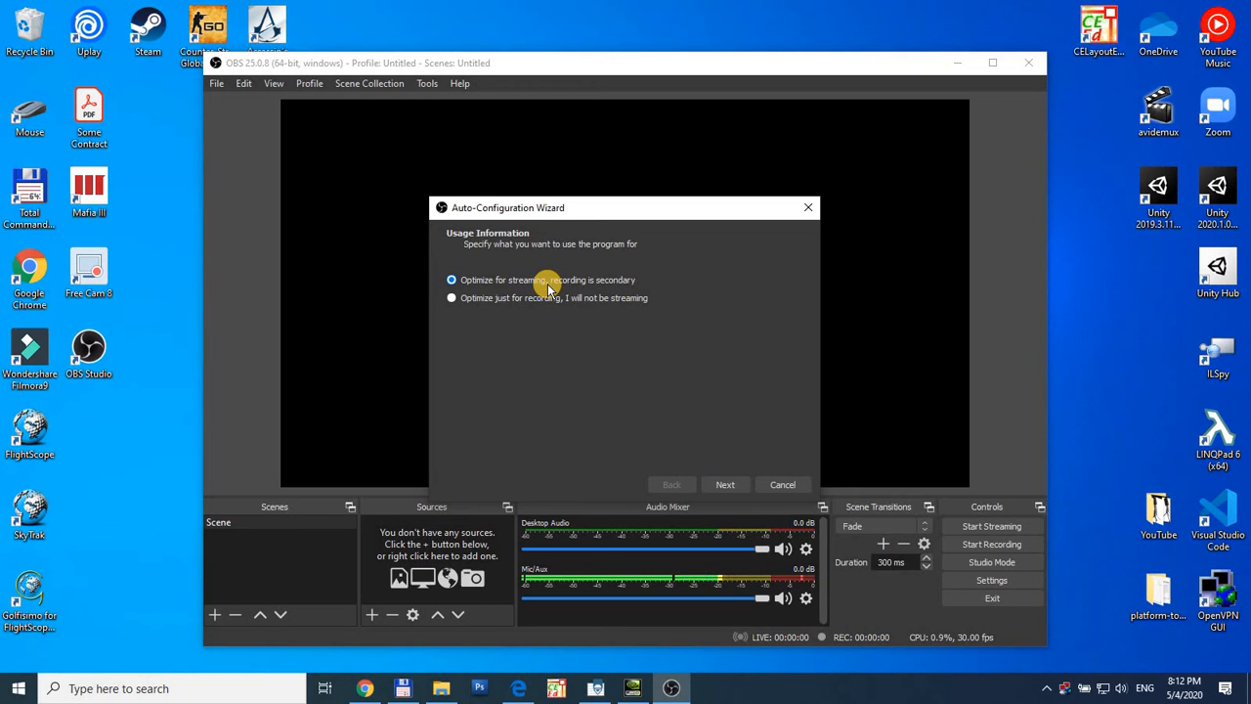
click(534, 299)
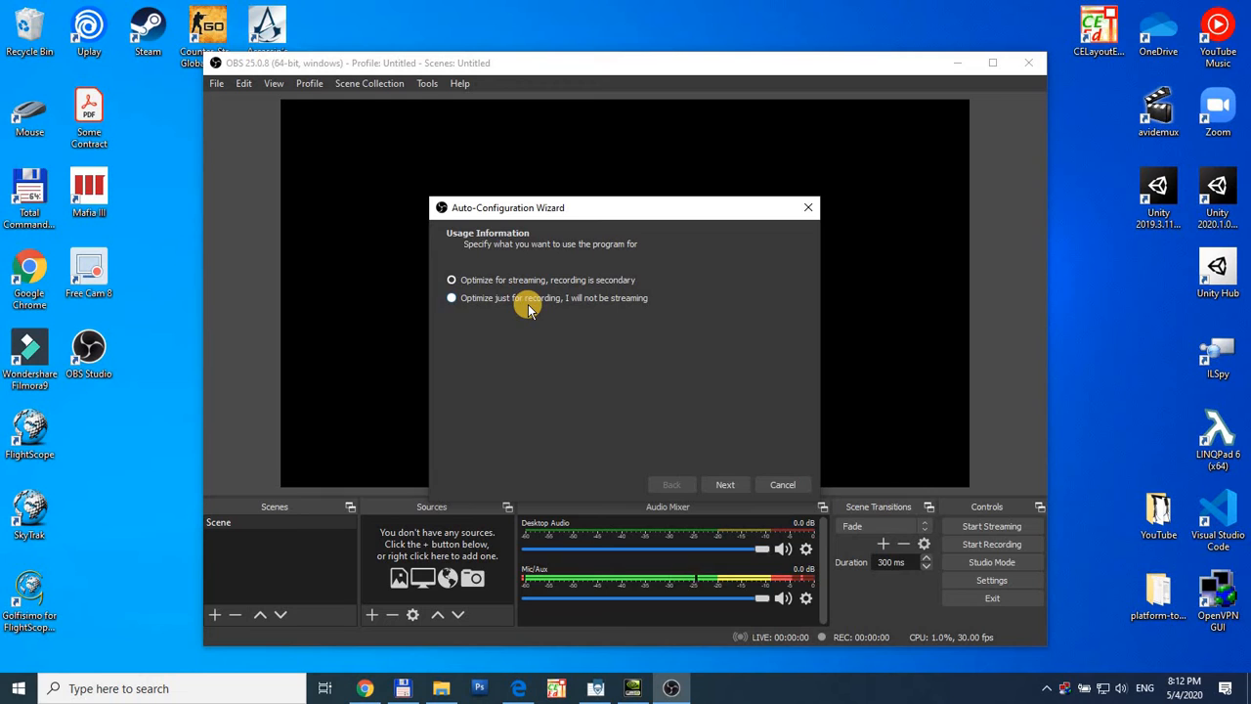
click(454, 299)
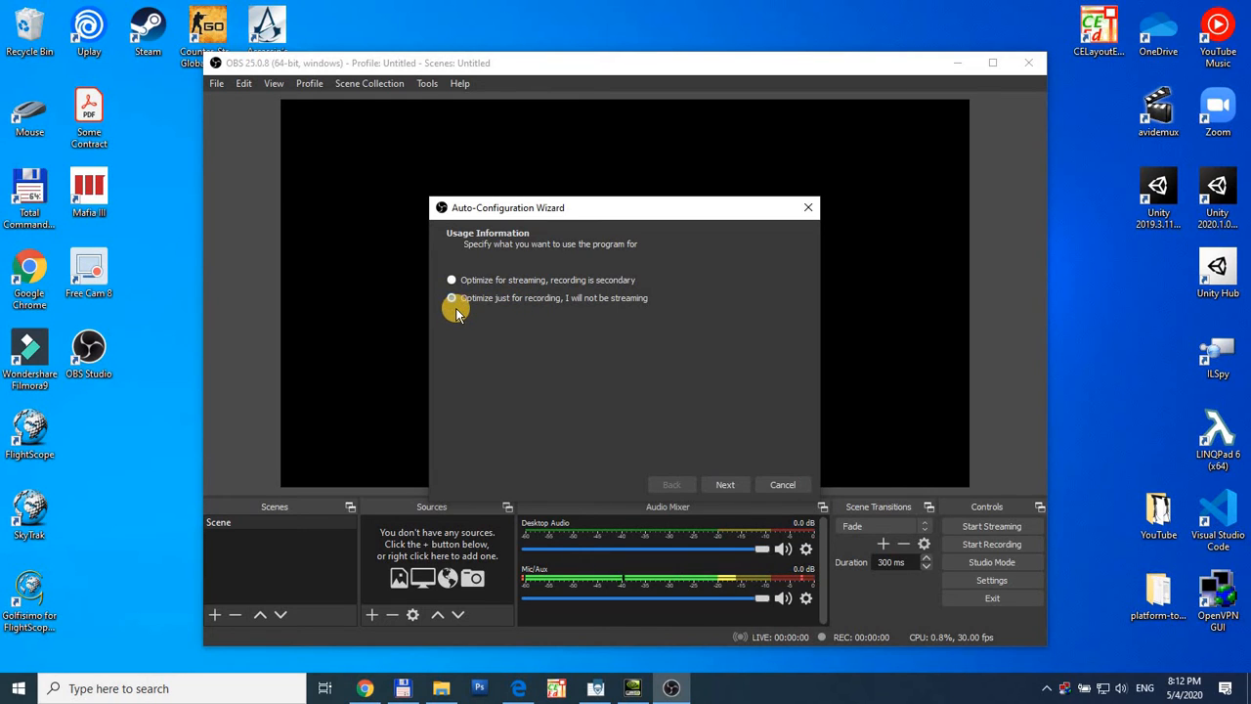
click(720, 483)
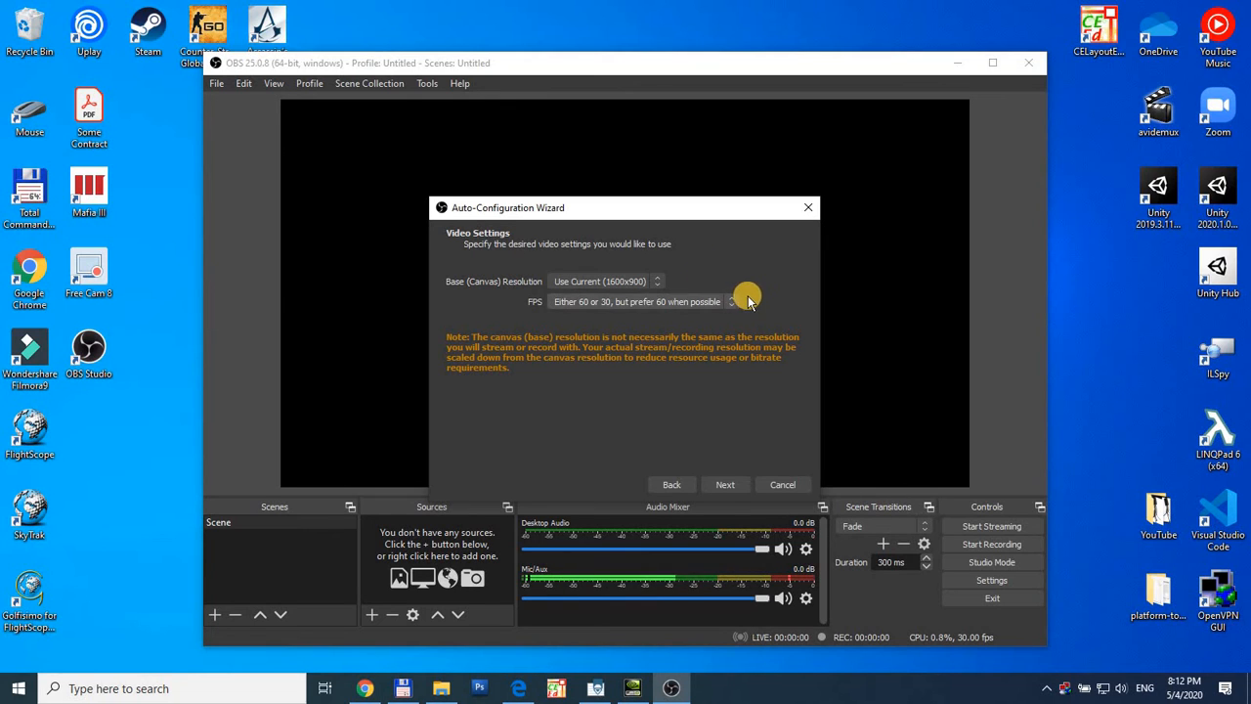
click(731, 485)
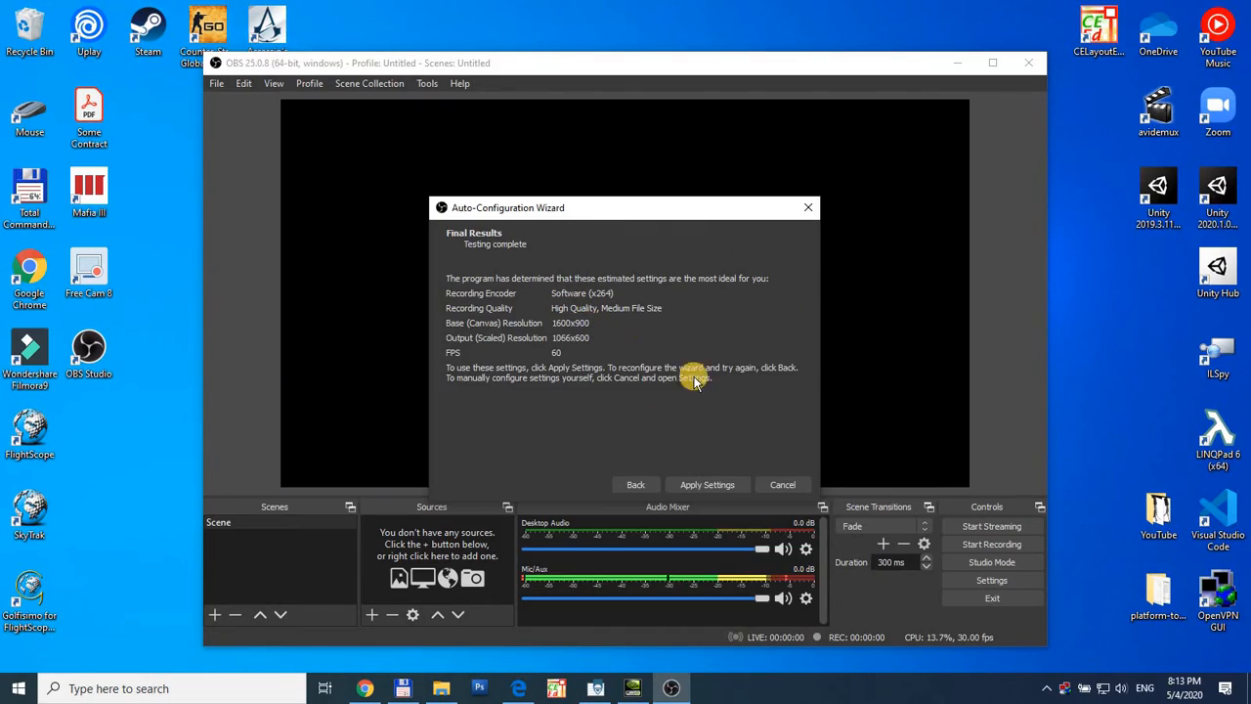
click(721, 488)
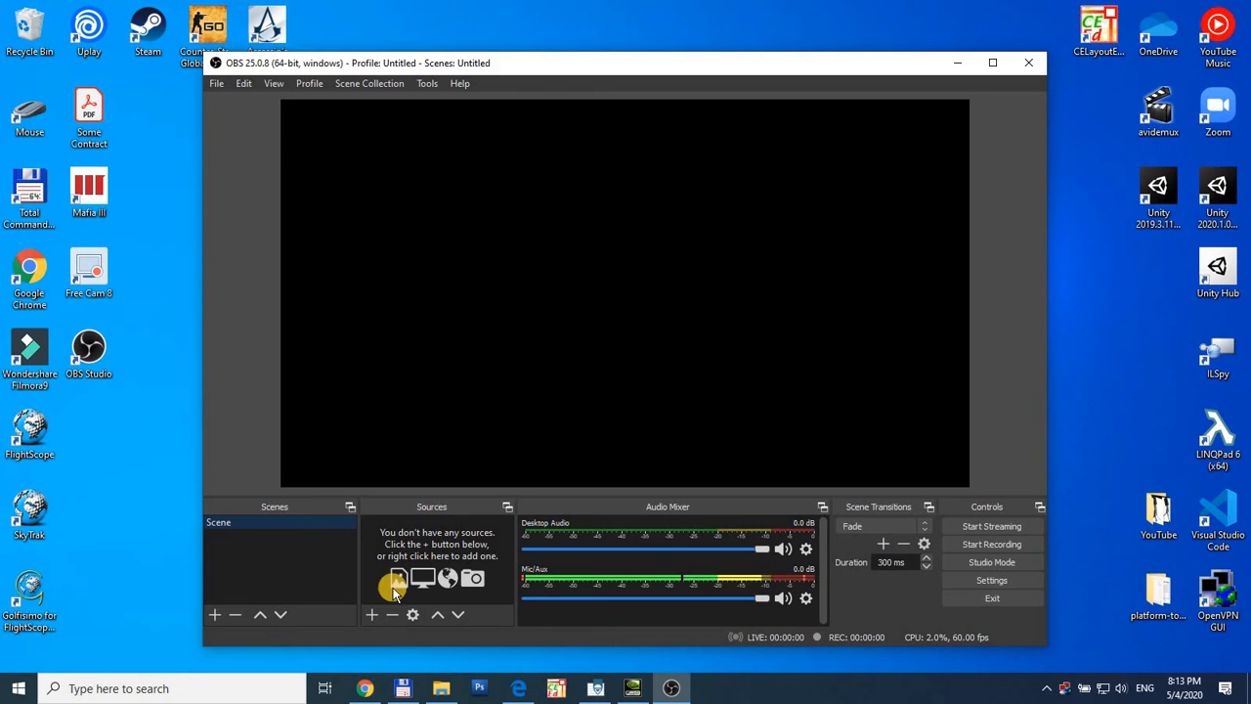
- Add a new Display Capture source to the scene for Display 1 with cursor capture enabled
click(371, 614)
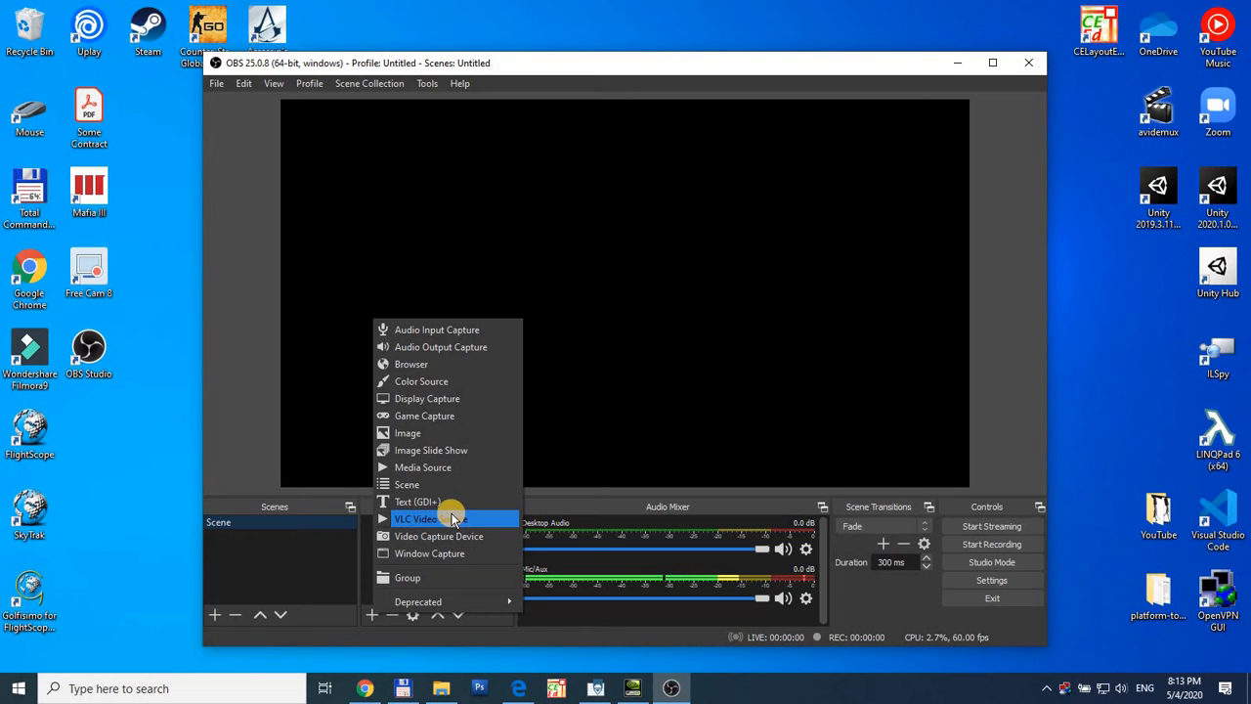
click(423, 402)
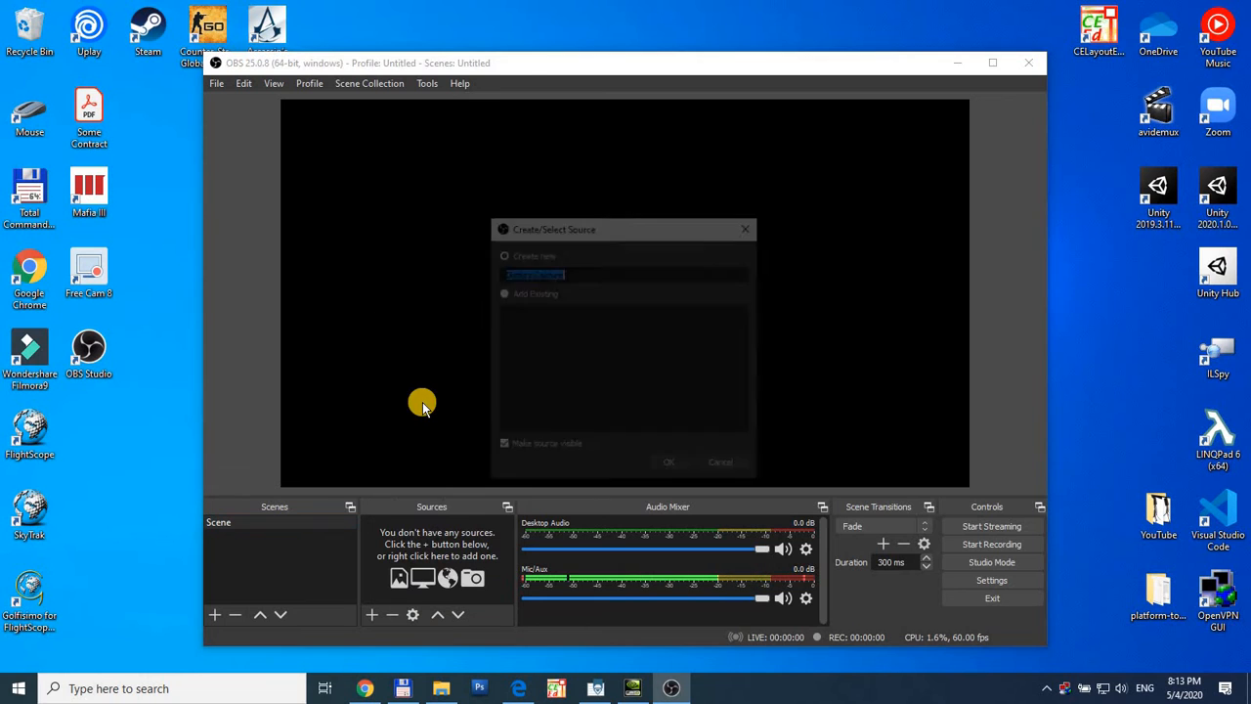
click(672, 467)
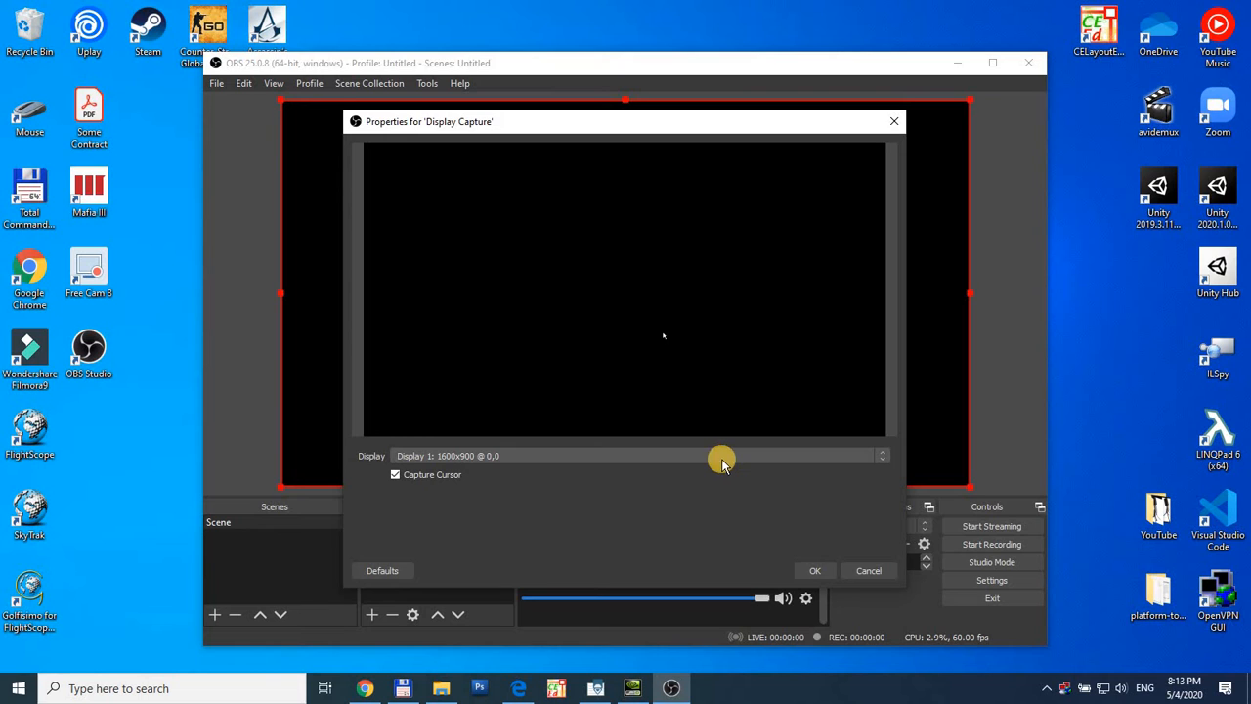
click(820, 571)
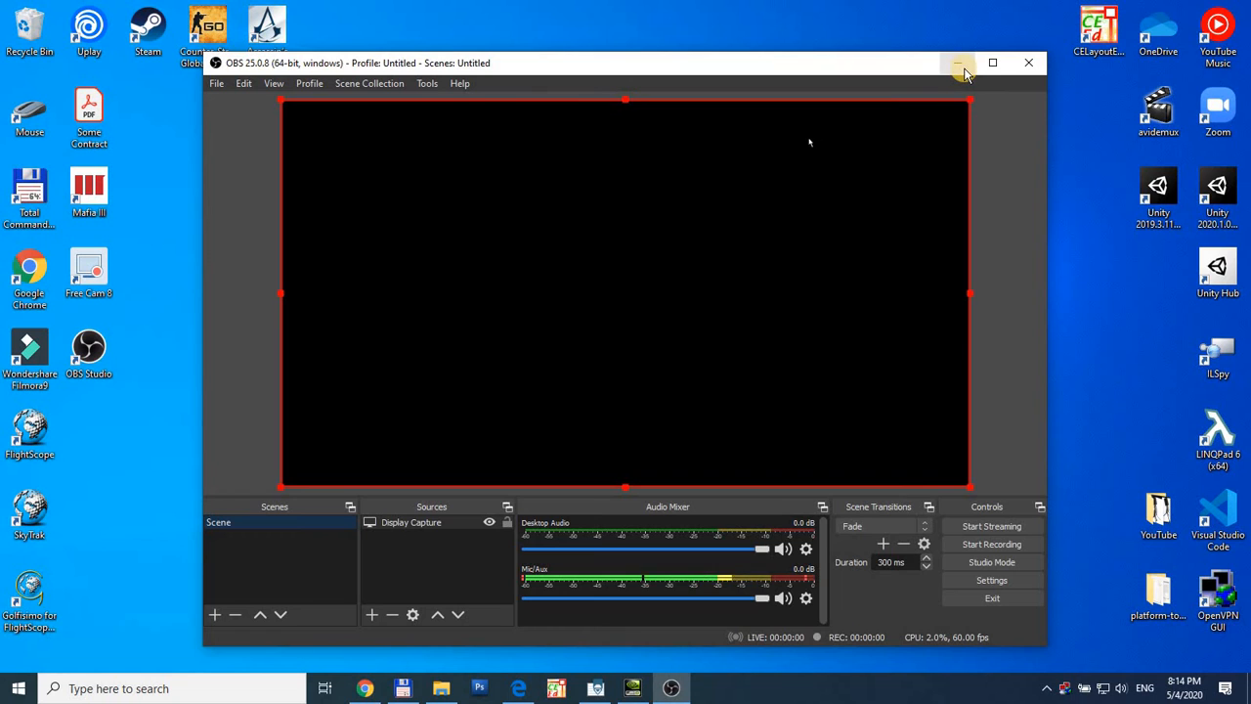
- Minimize OBS and set the global preferred graphics processor to Integrated graphics in the NVIDIA Control Panel
drag(894, 54, 867, 44)
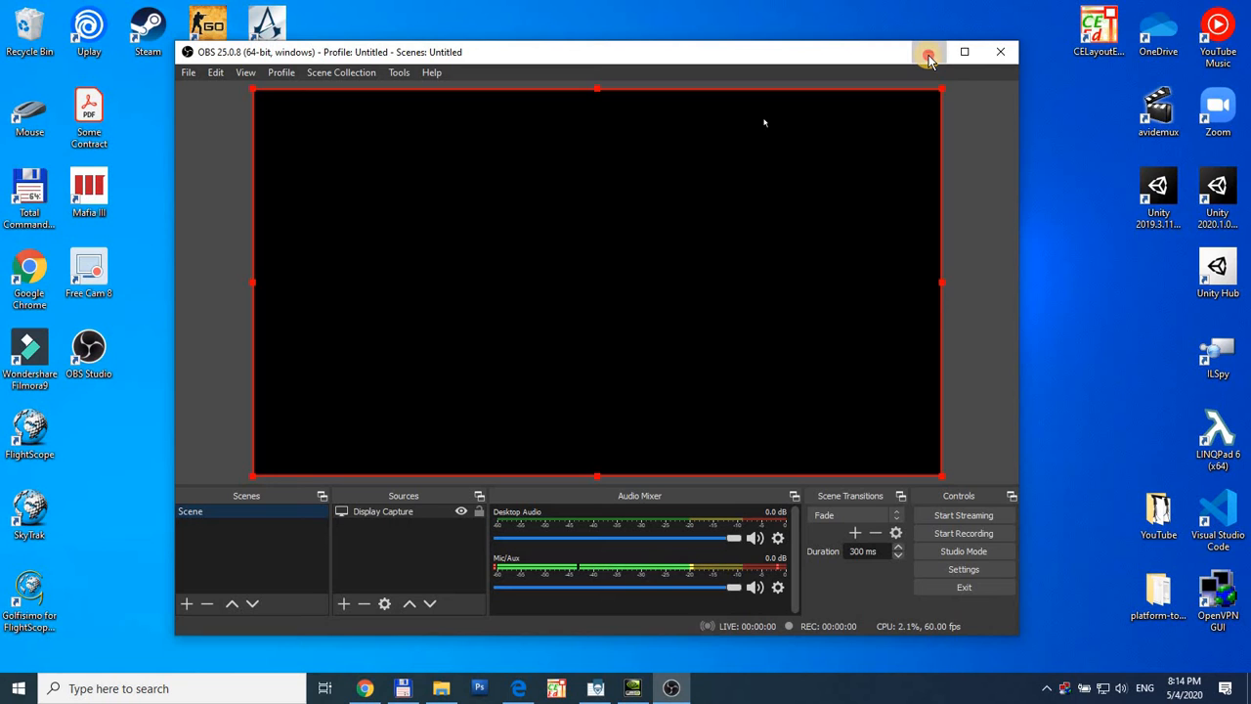
click(929, 55)
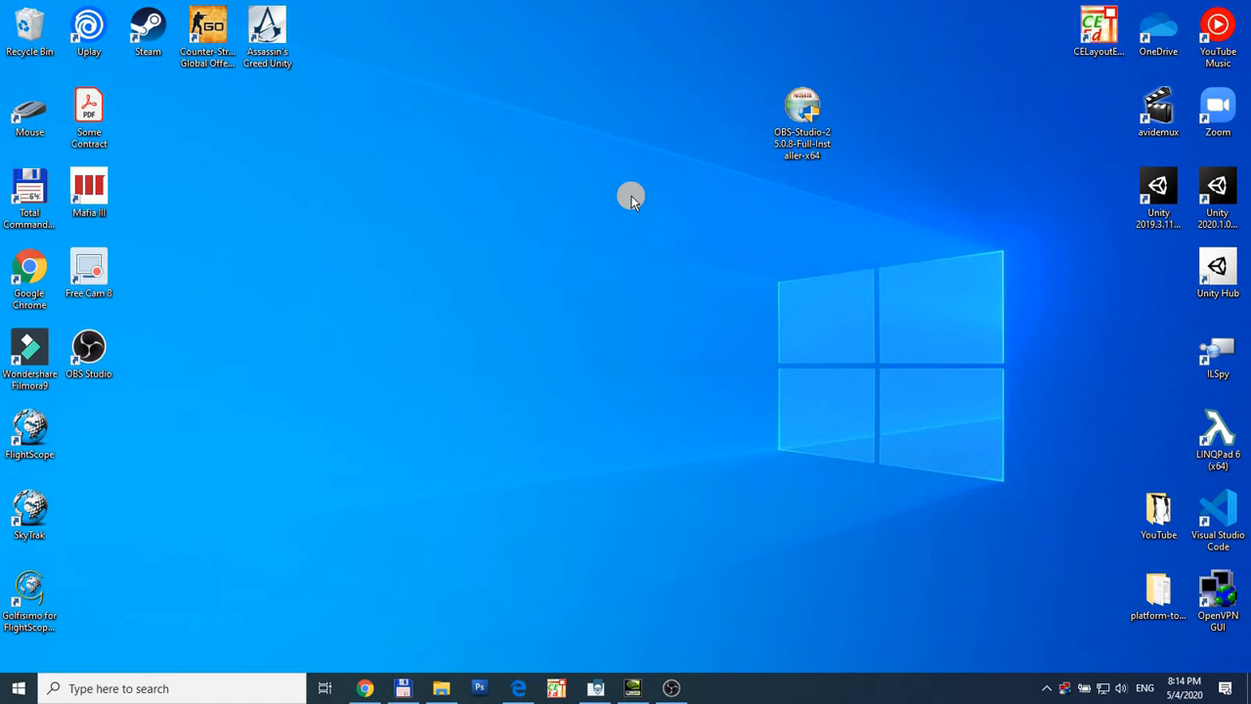
right_click(632, 196)
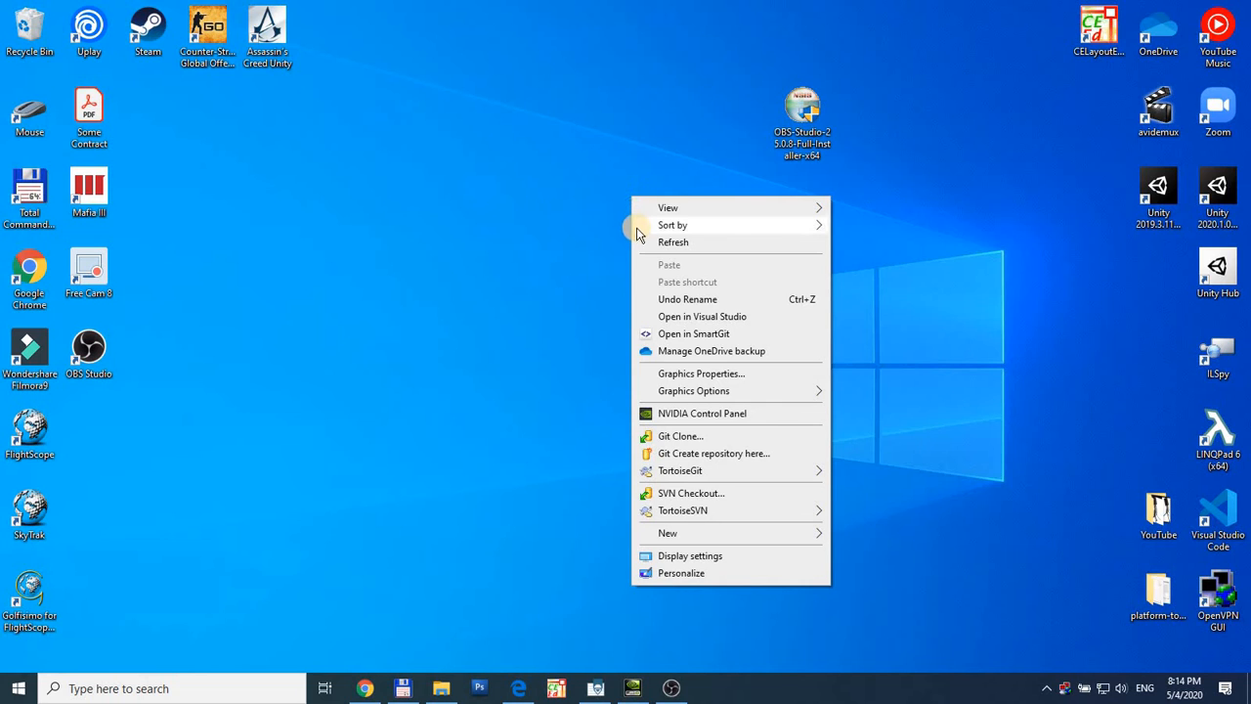
click(764, 414)
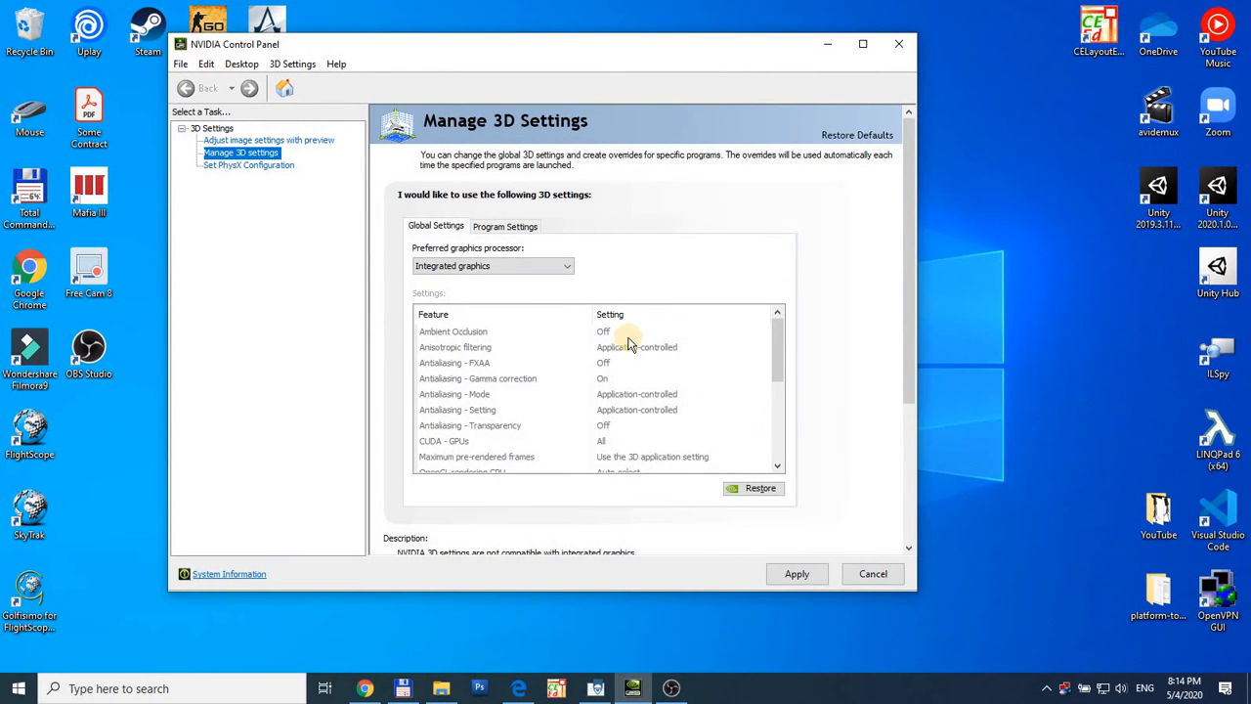
click(571, 270)
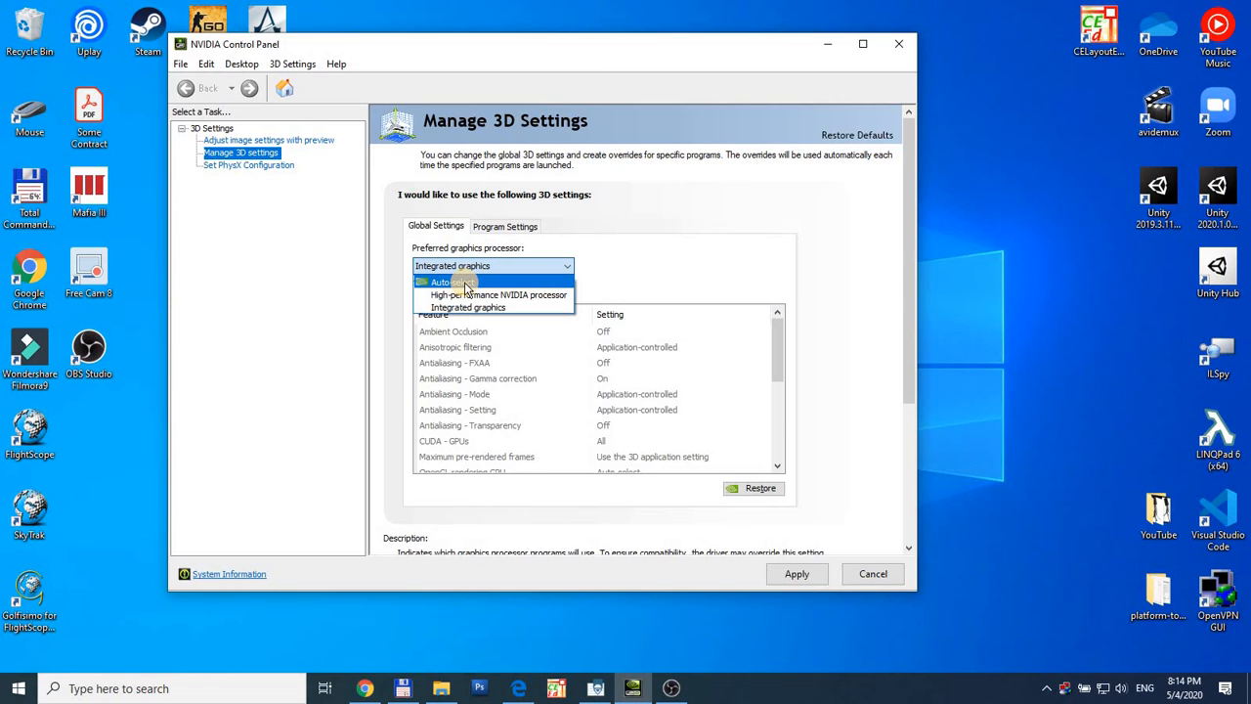
click(512, 307)
click(798, 573)
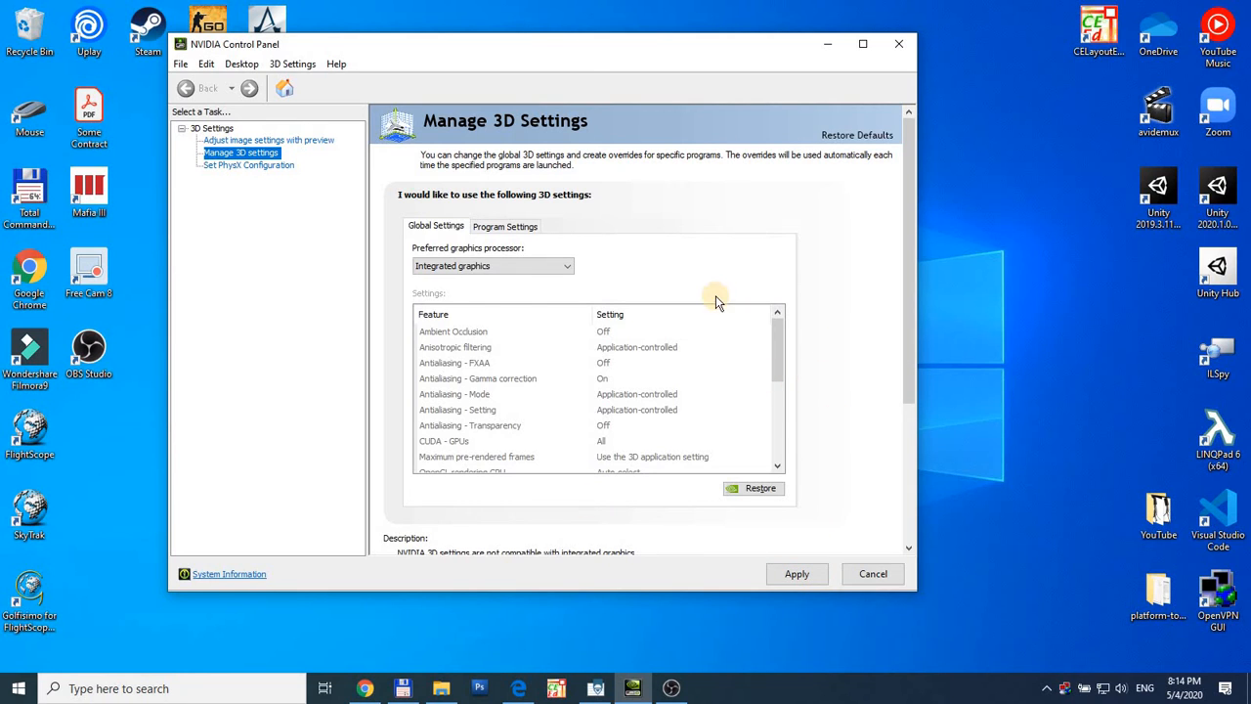
click(571, 265)
click(674, 257)
click(829, 45)
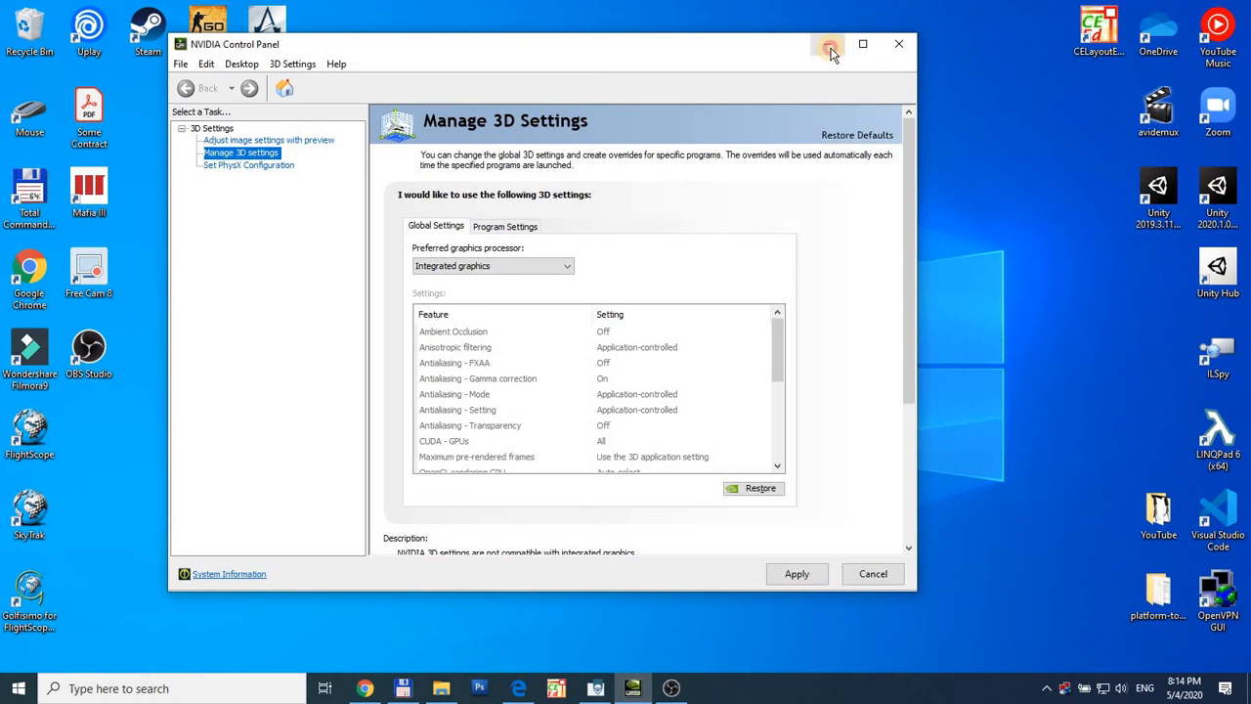
- Switch back to OBS Studio, close it and relaunch it from the desktop
click(671, 688)
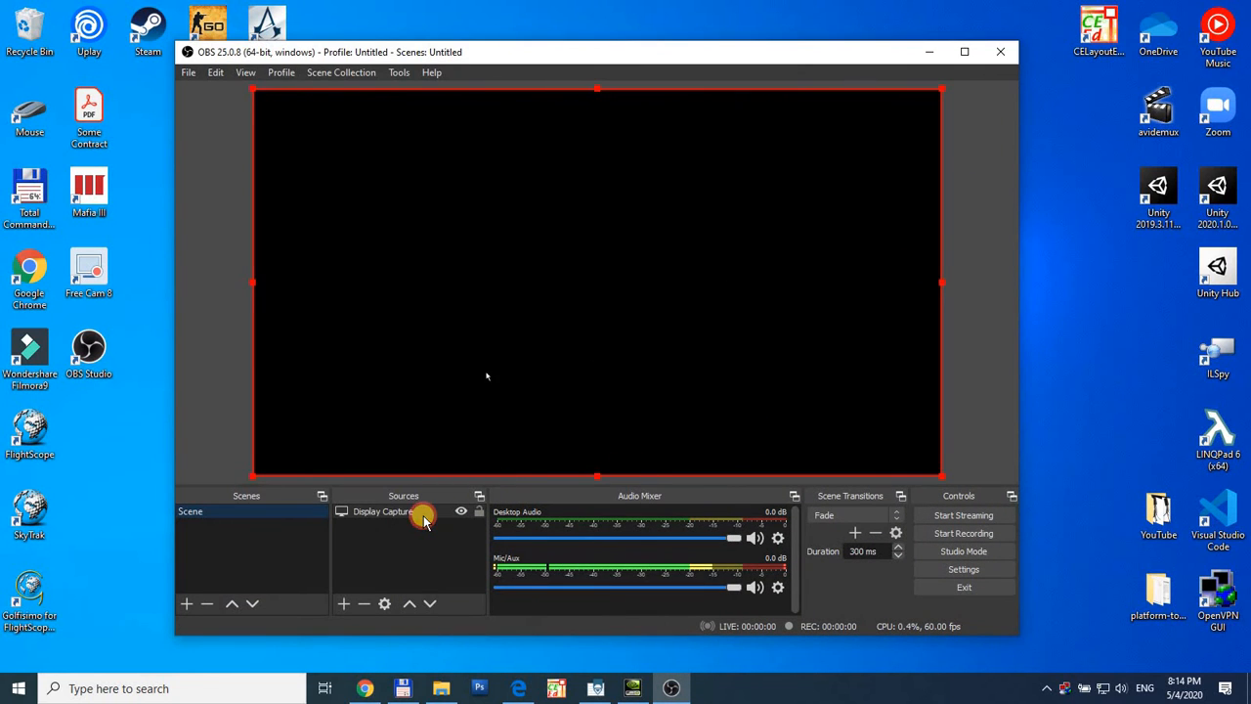
click(424, 516)
click(1005, 54)
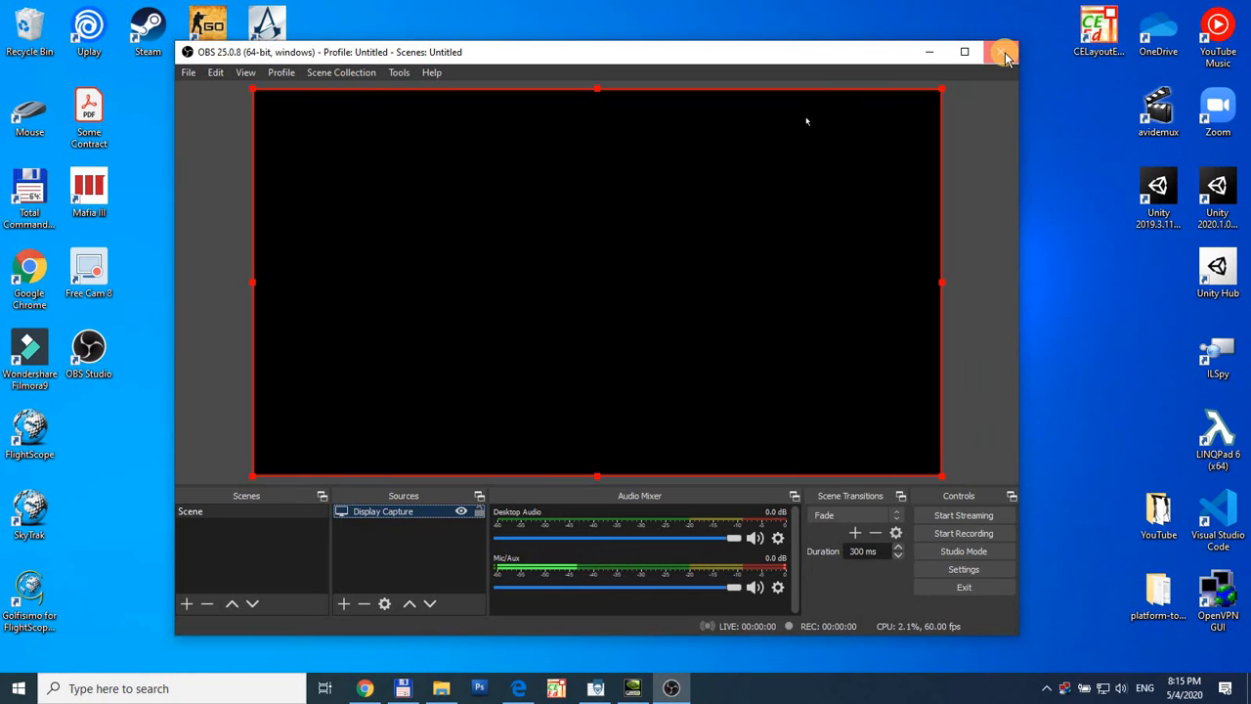
double_click(94, 353)
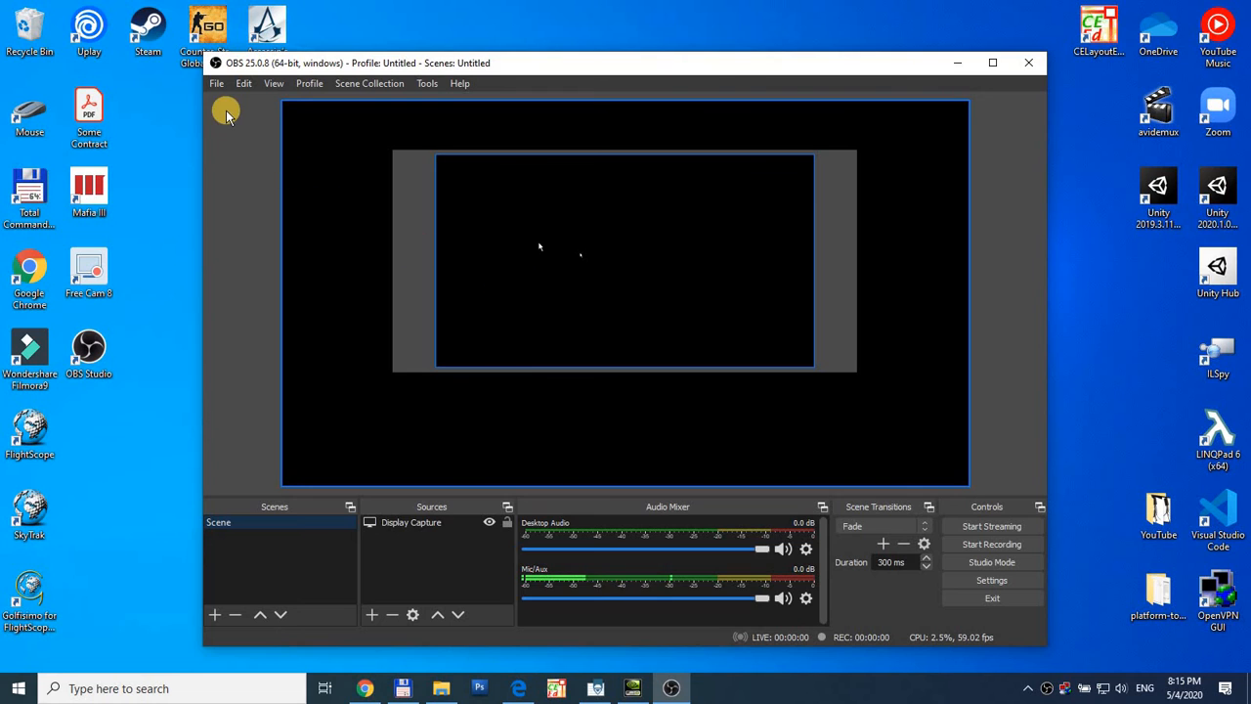
- Open the OBS settings and examine the output options for recording path, quality, format and encoder
click(217, 85)
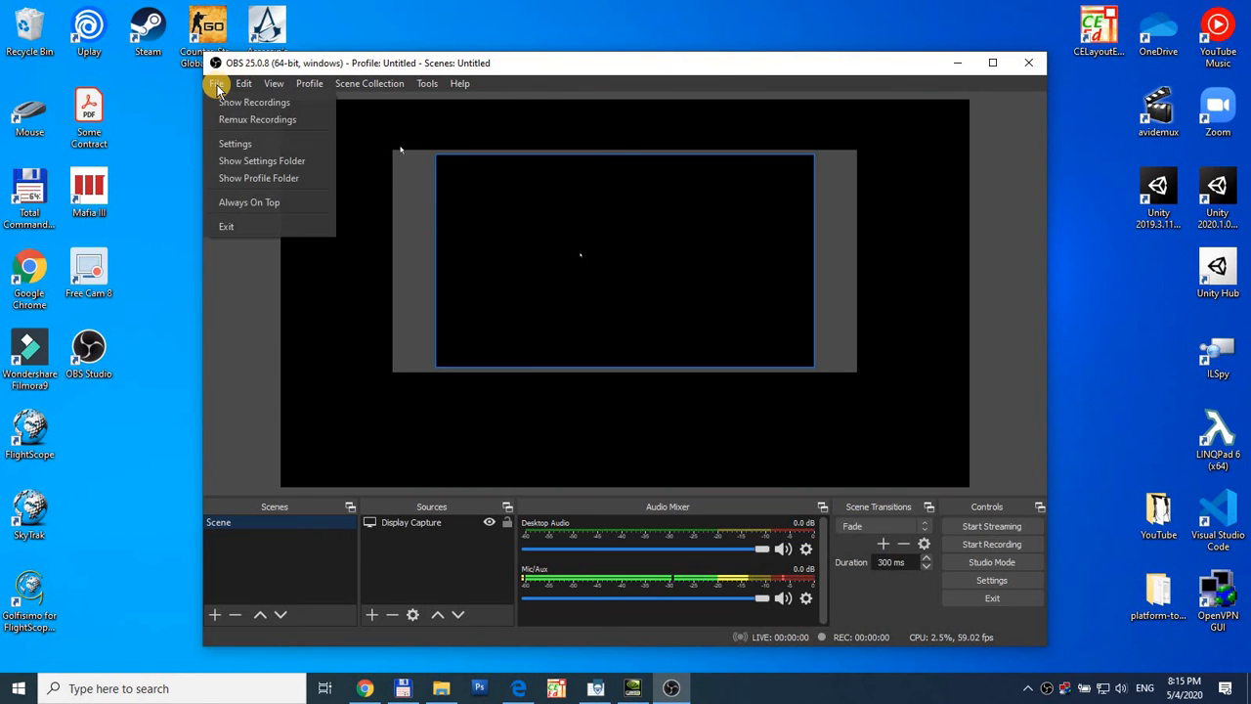
click(244, 144)
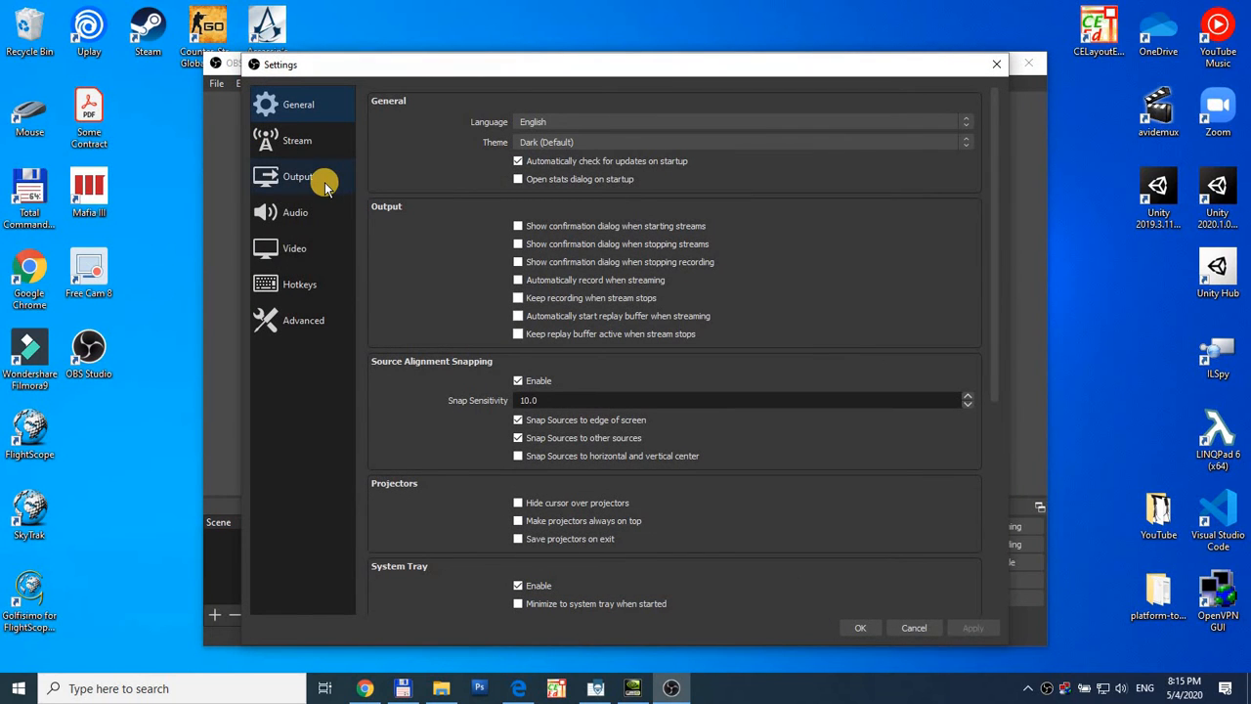
click(316, 182)
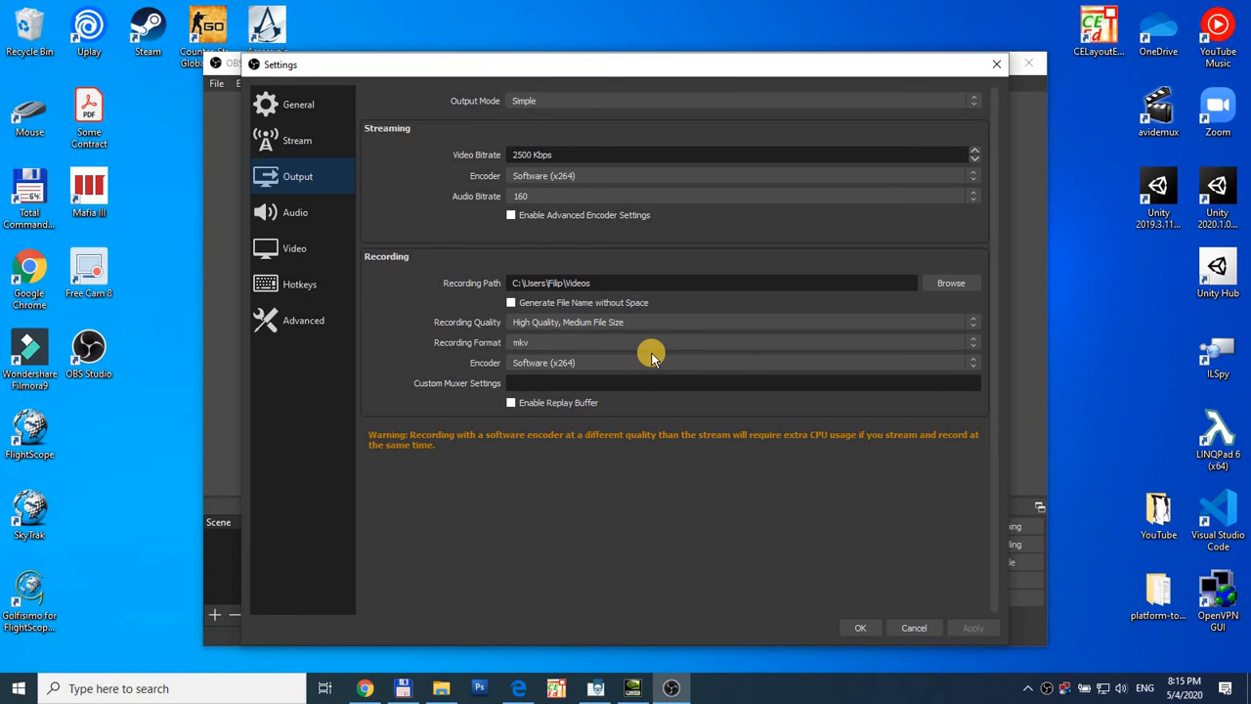
- Examine the audio settings, including the devices available for Mic/Auxiliary Audio and Desktop Audio
click(298, 214)
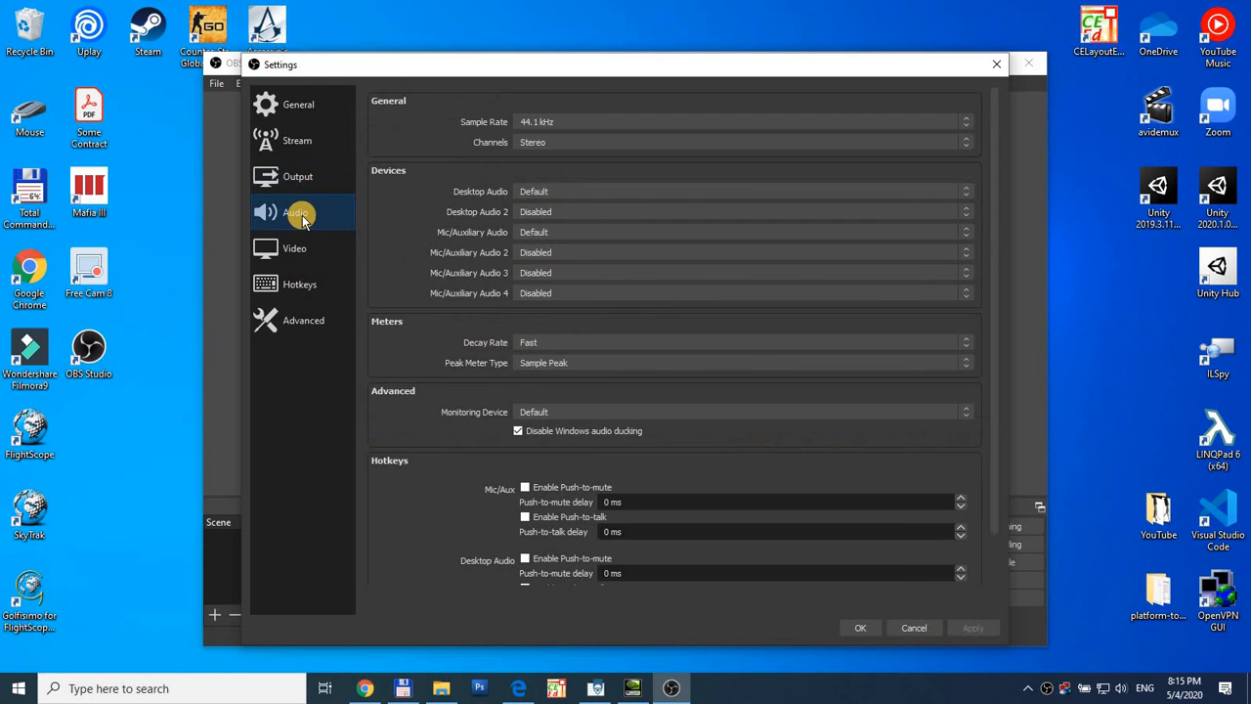
click(621, 232)
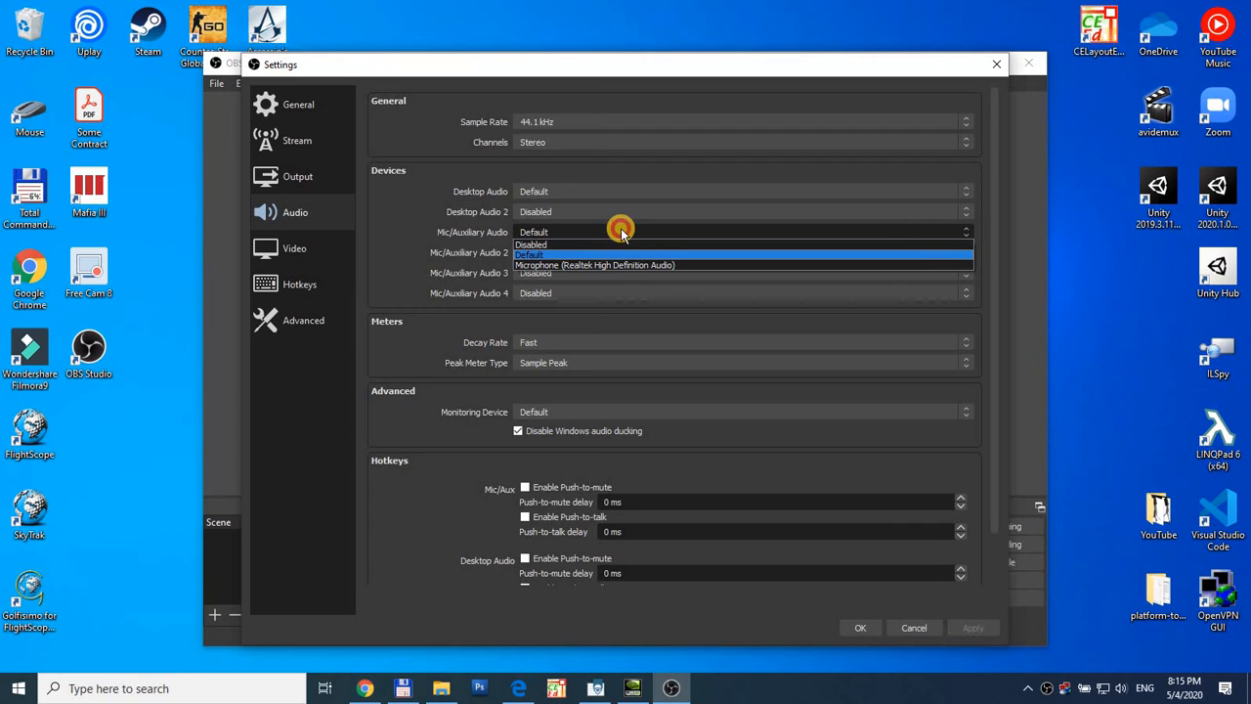
click(622, 190)
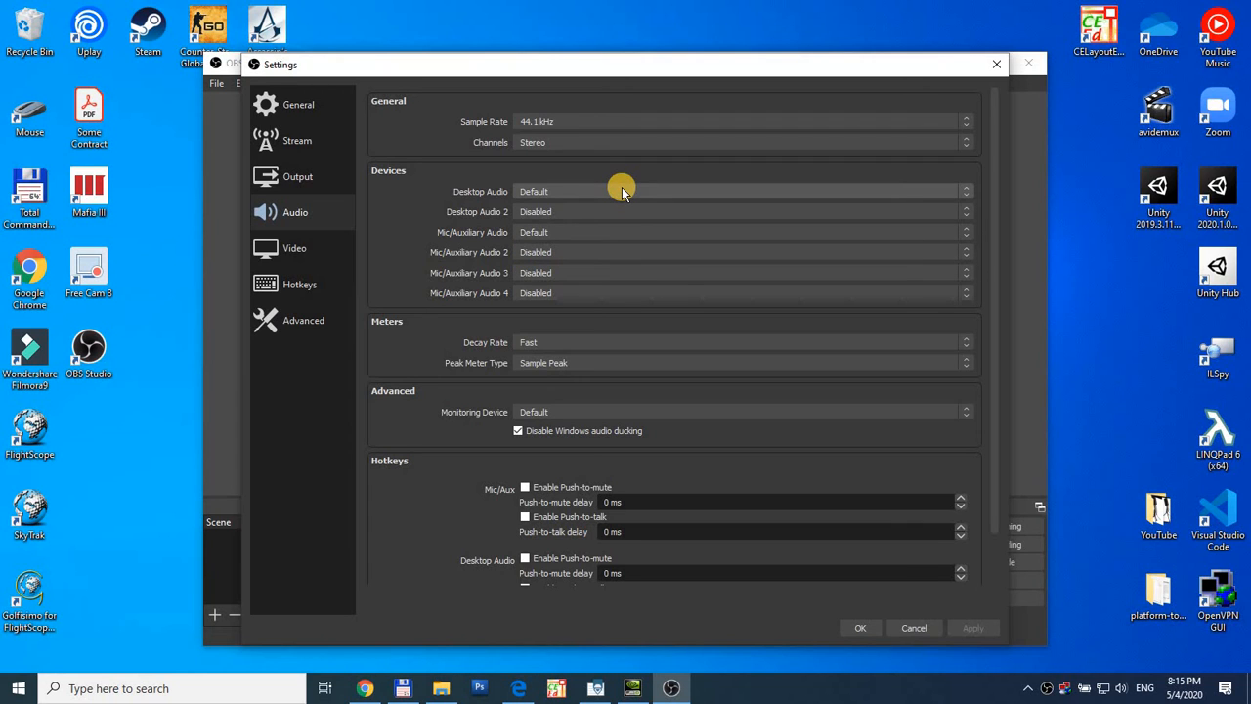
- Check which devices are available for Desktop Audio
click(622, 191)
click(622, 191)
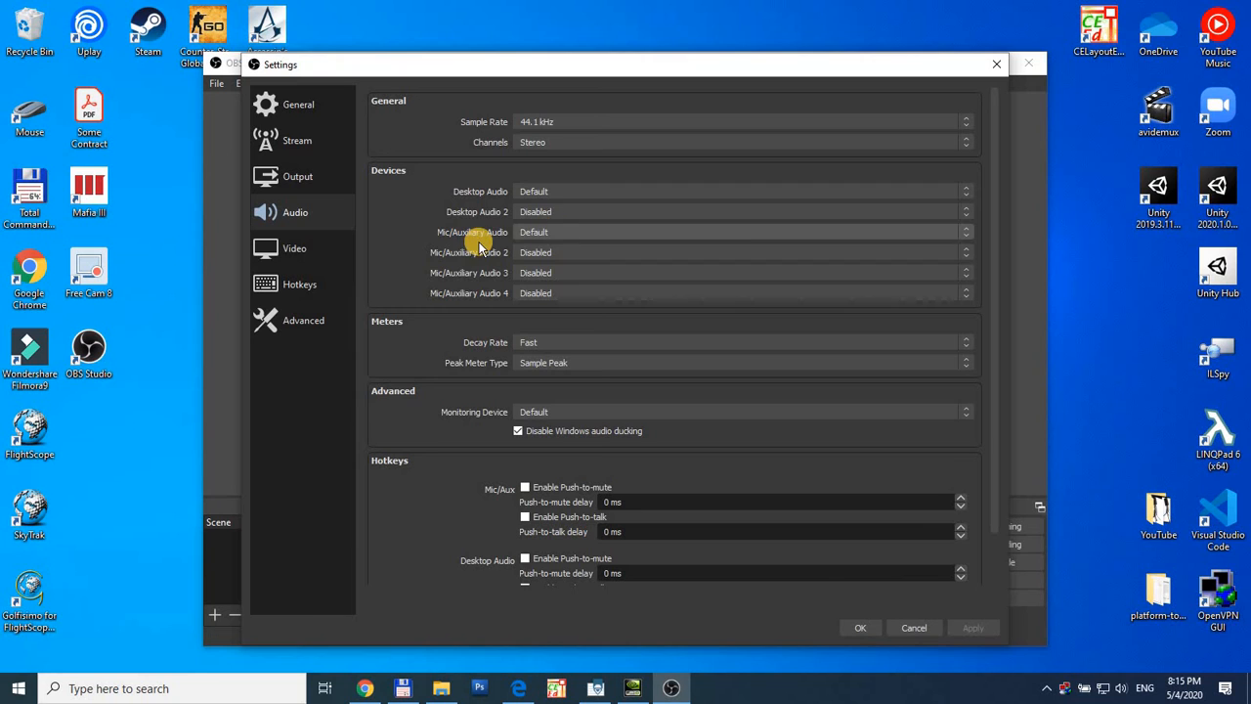
- Assign the hotkey Alt + R to both Start Recording and Stop Recording and save the settings
click(306, 289)
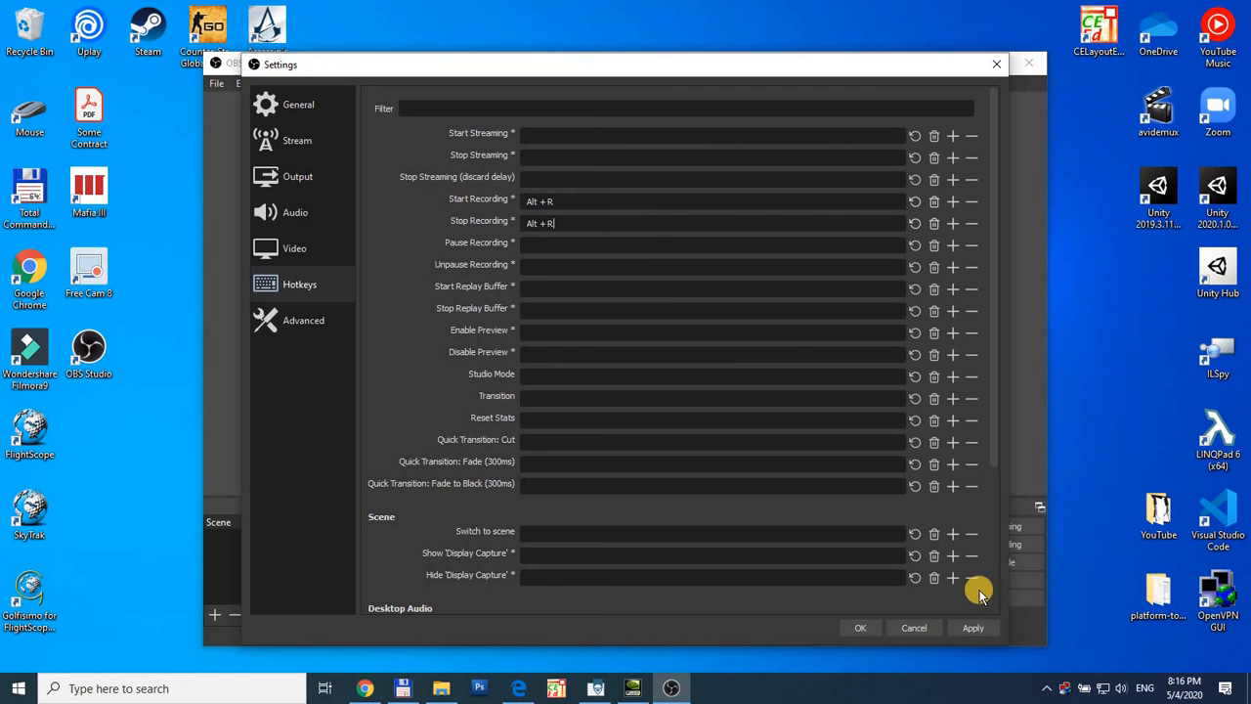
click(977, 627)
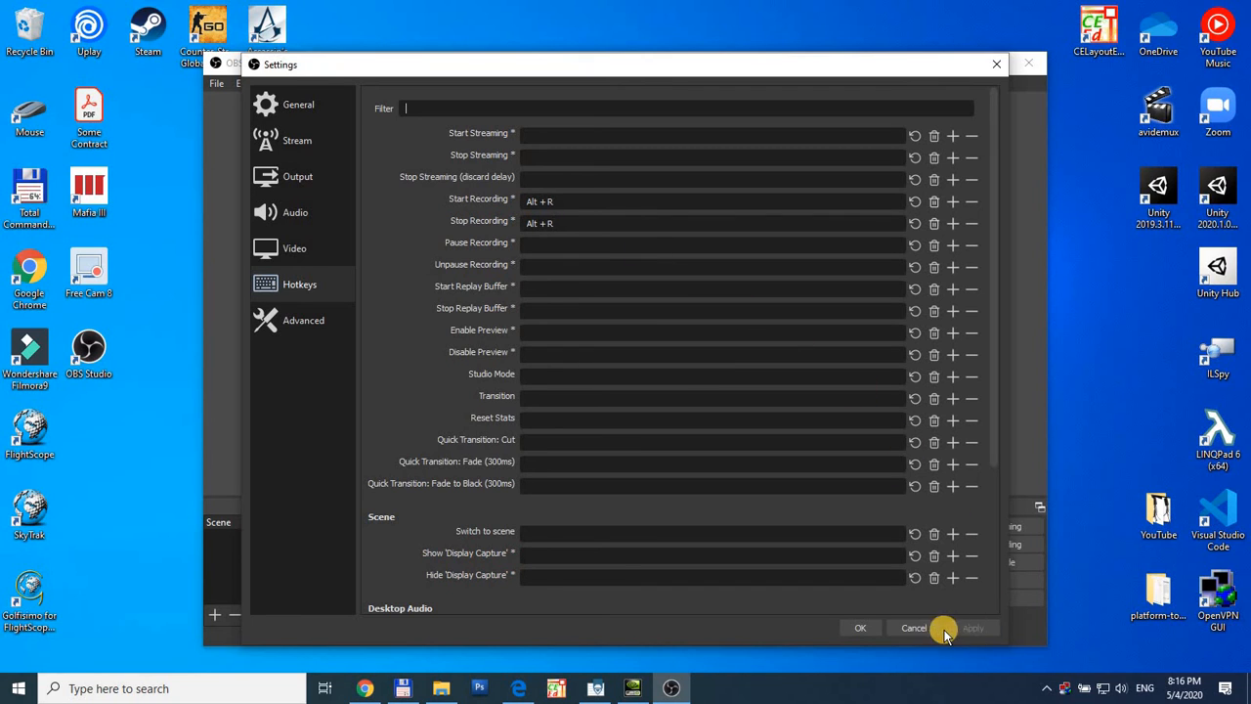
click(863, 631)
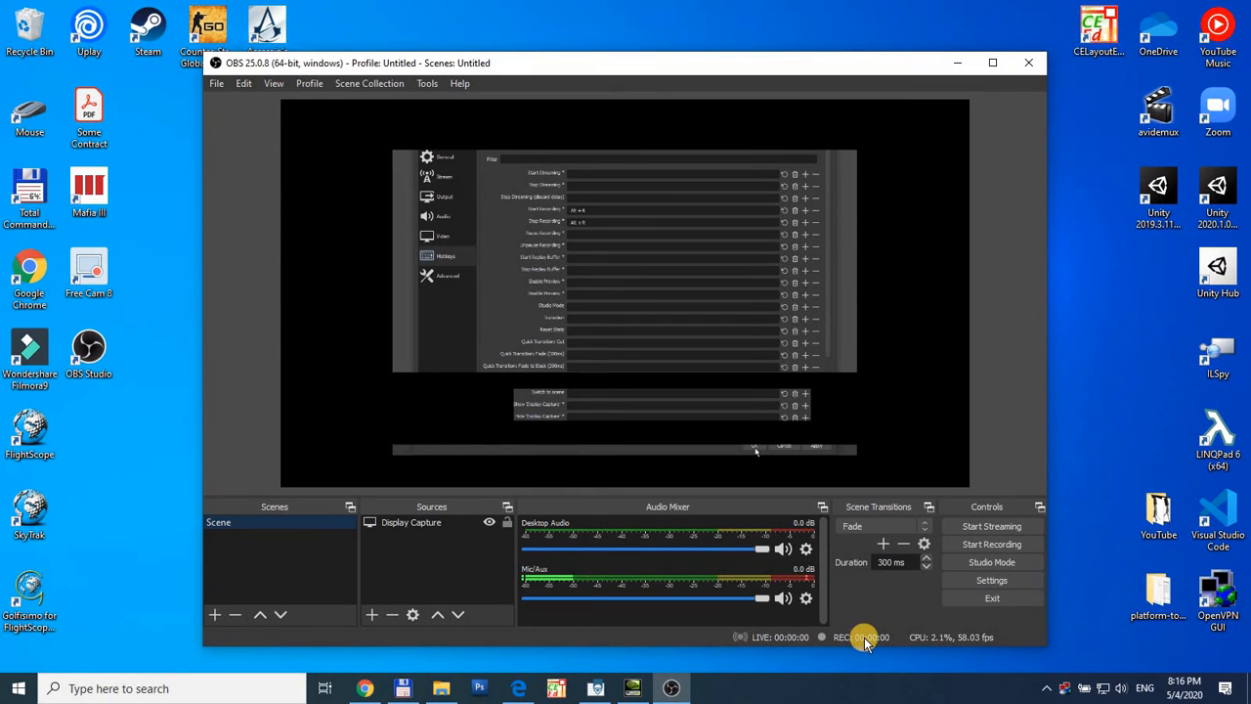
- Make a short test recording of the desktop with OBS minimized, and stop it after restoring the OBS window
click(956, 64)
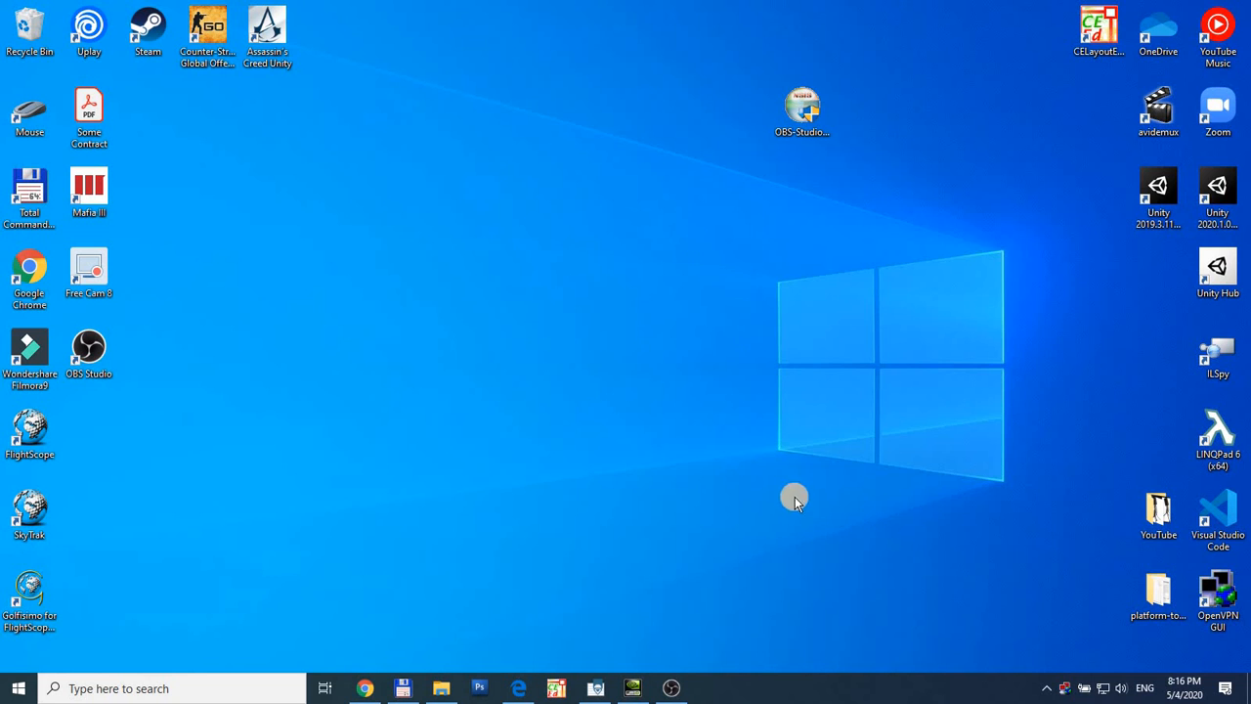
click(672, 688)
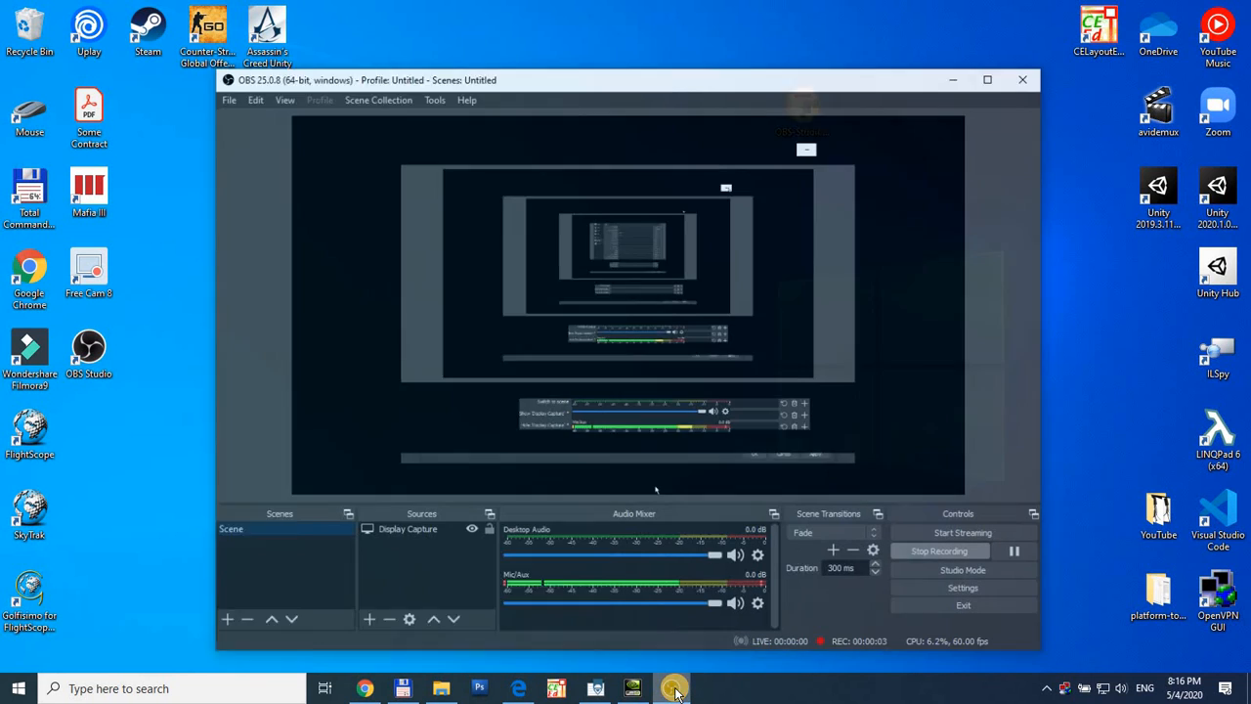
click(946, 545)
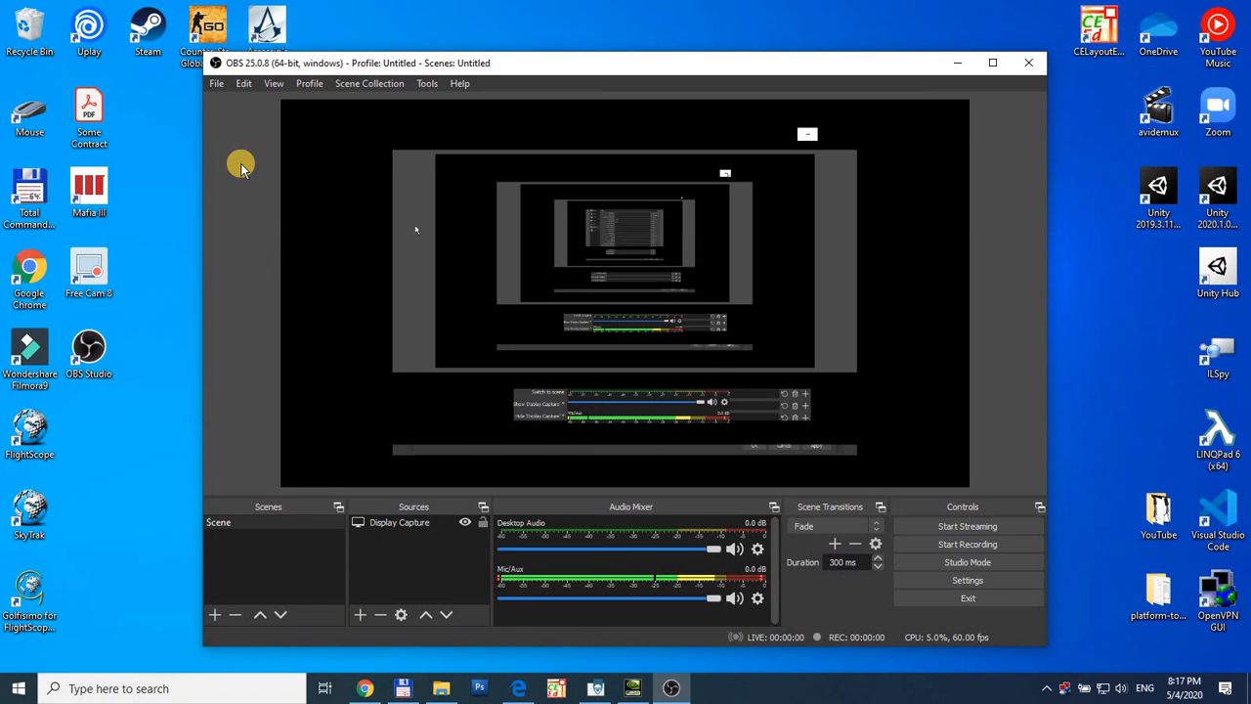
- Open the recordings folder from OBS, look for the newest recording and minimize the folder window
click(220, 85)
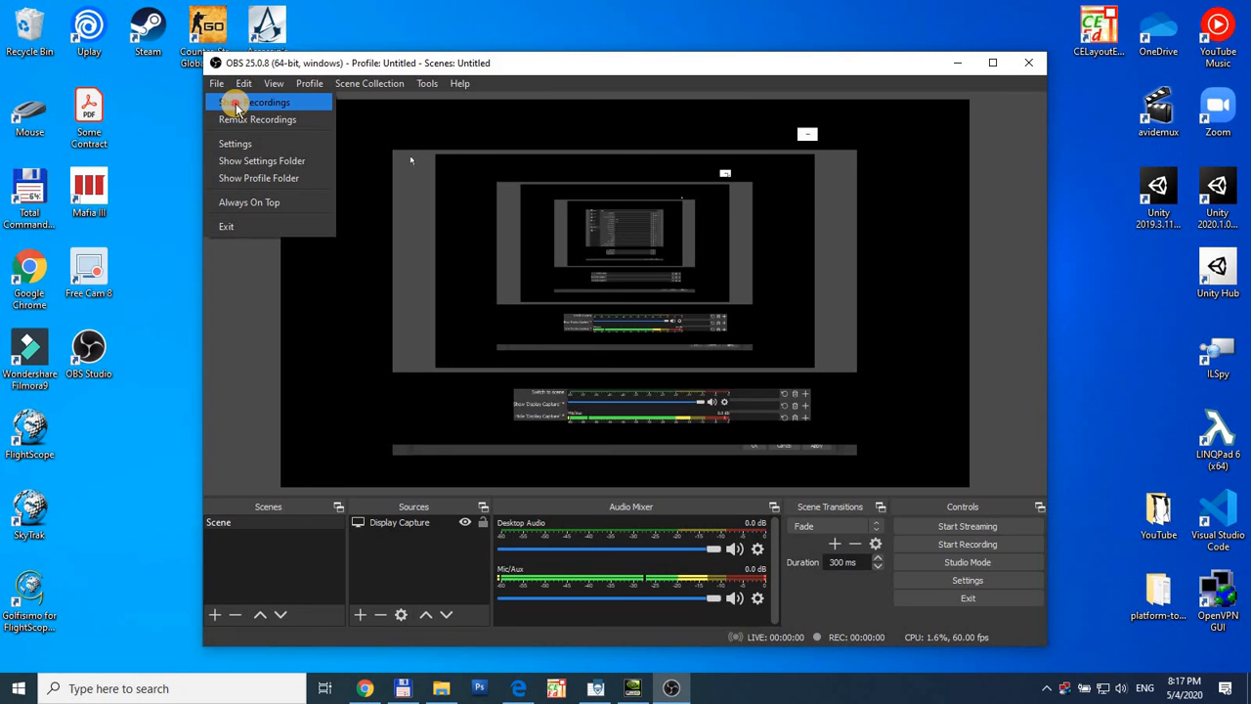
click(236, 103)
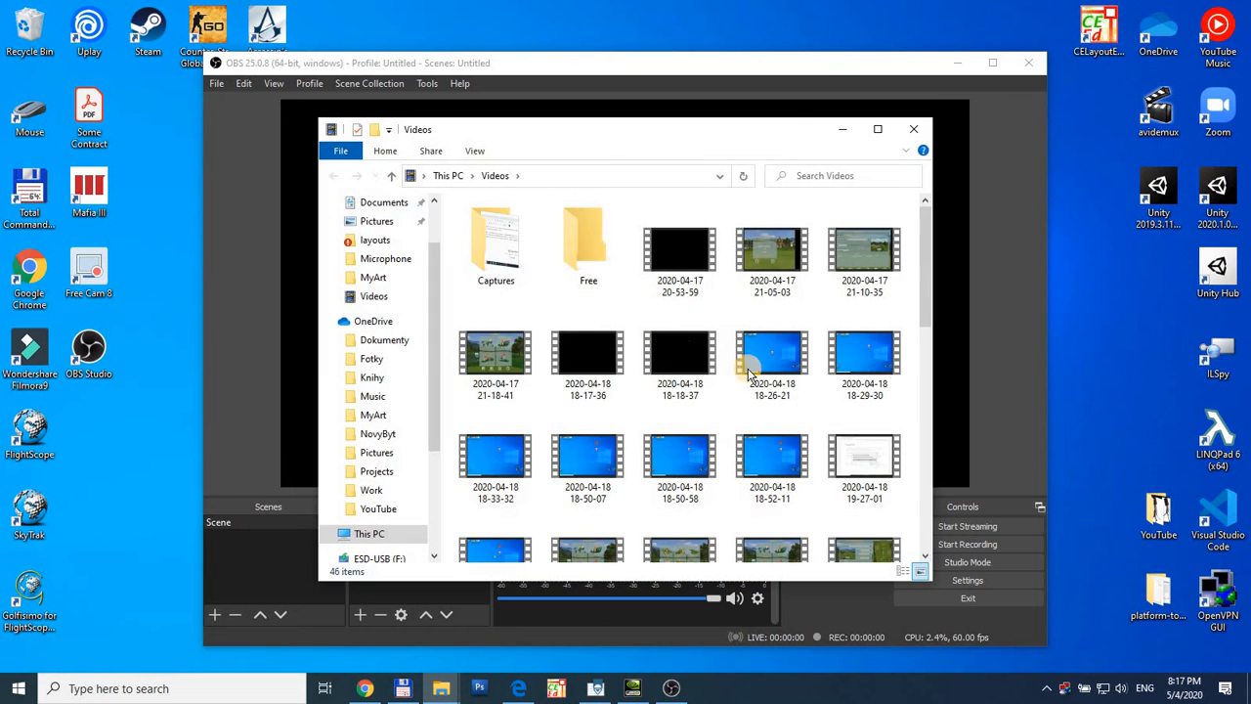
scroll(927, 494, down, 5)
scroll(926, 493, down, 5)
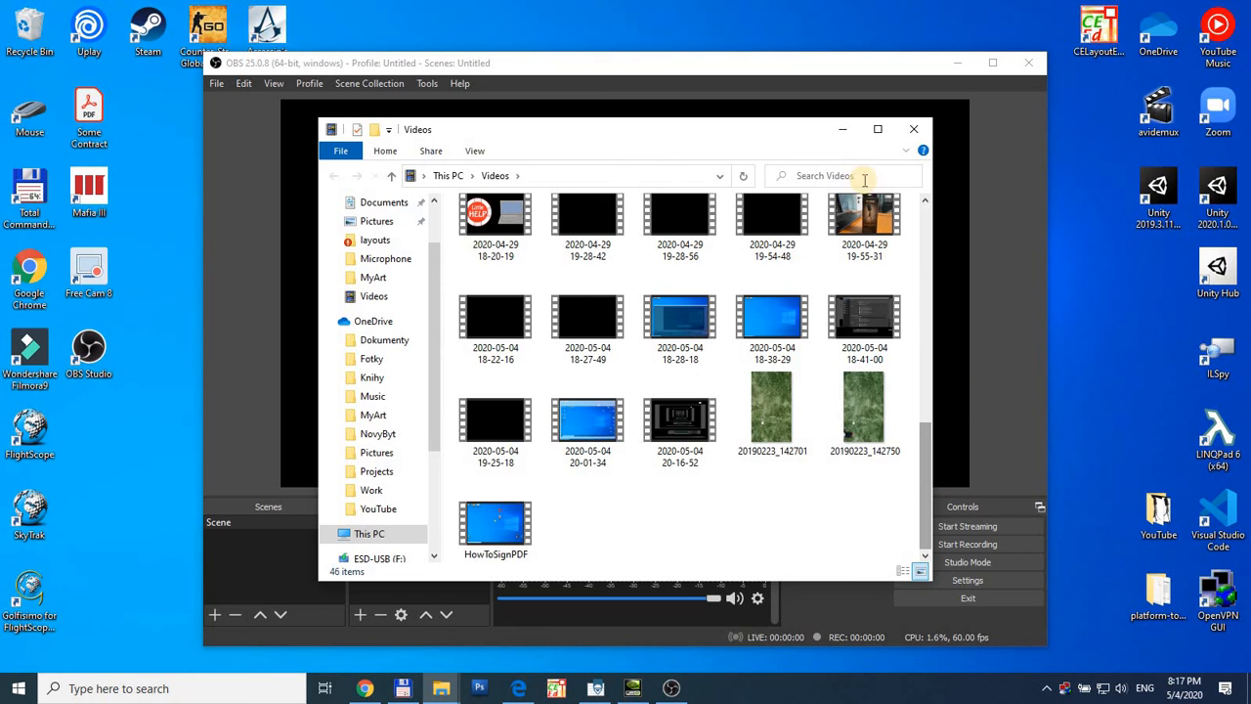
click(842, 130)
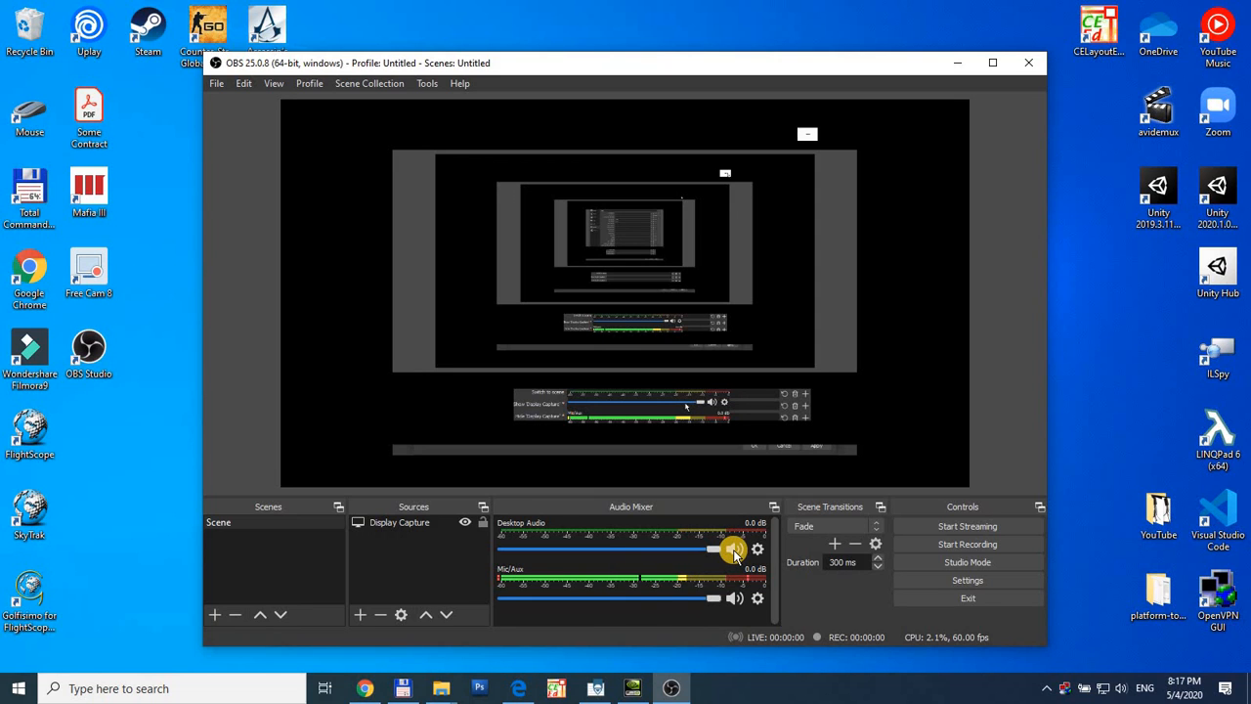
- Mute the Desktop Audio and Mic/Aux channels in the audio mixer
click(735, 550)
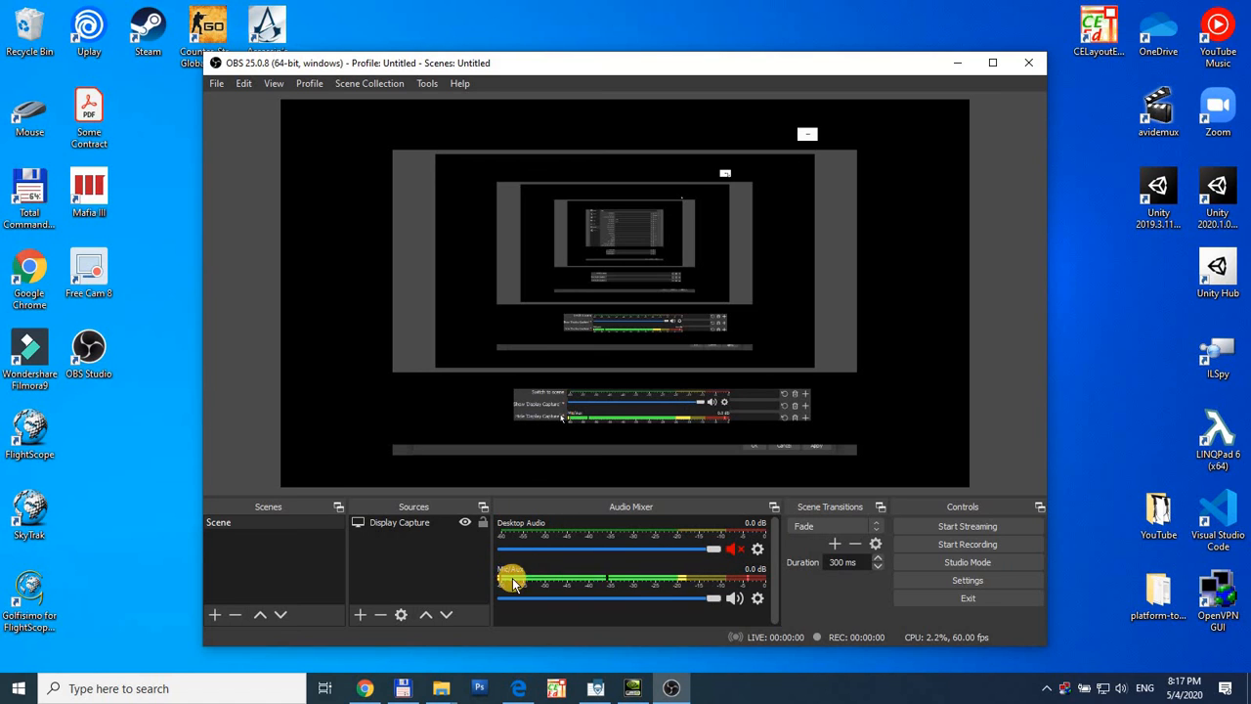
click(734, 598)
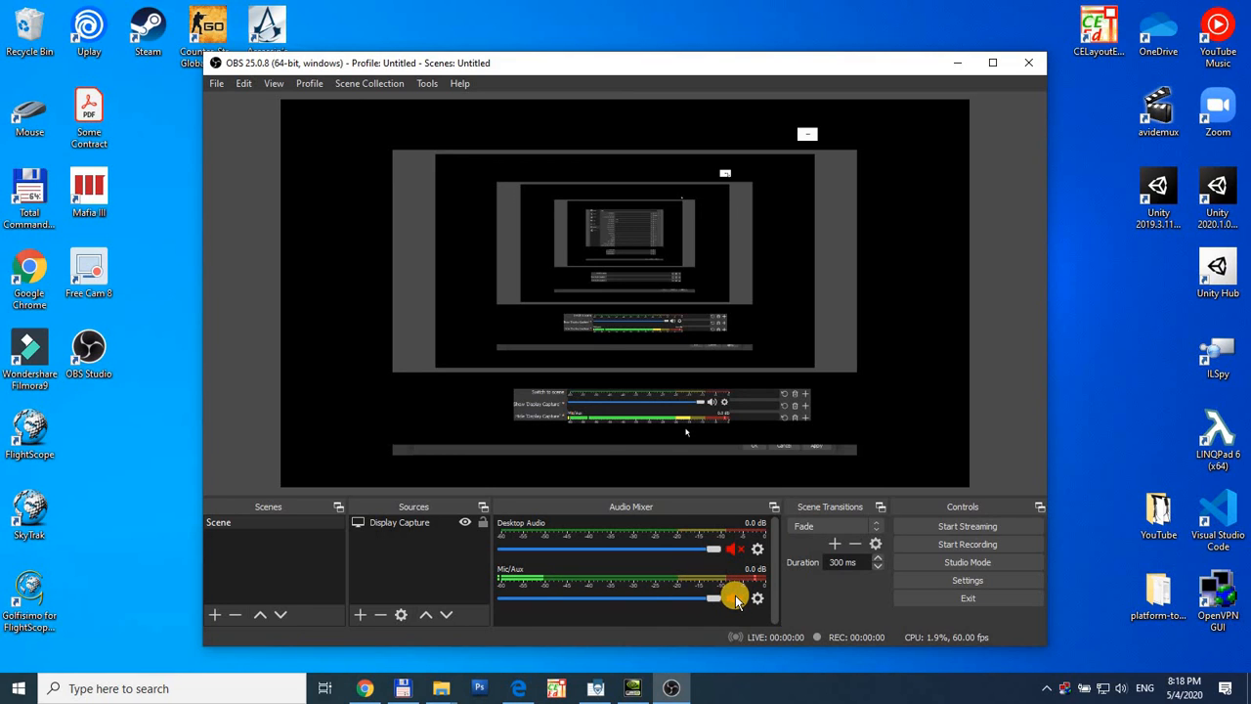